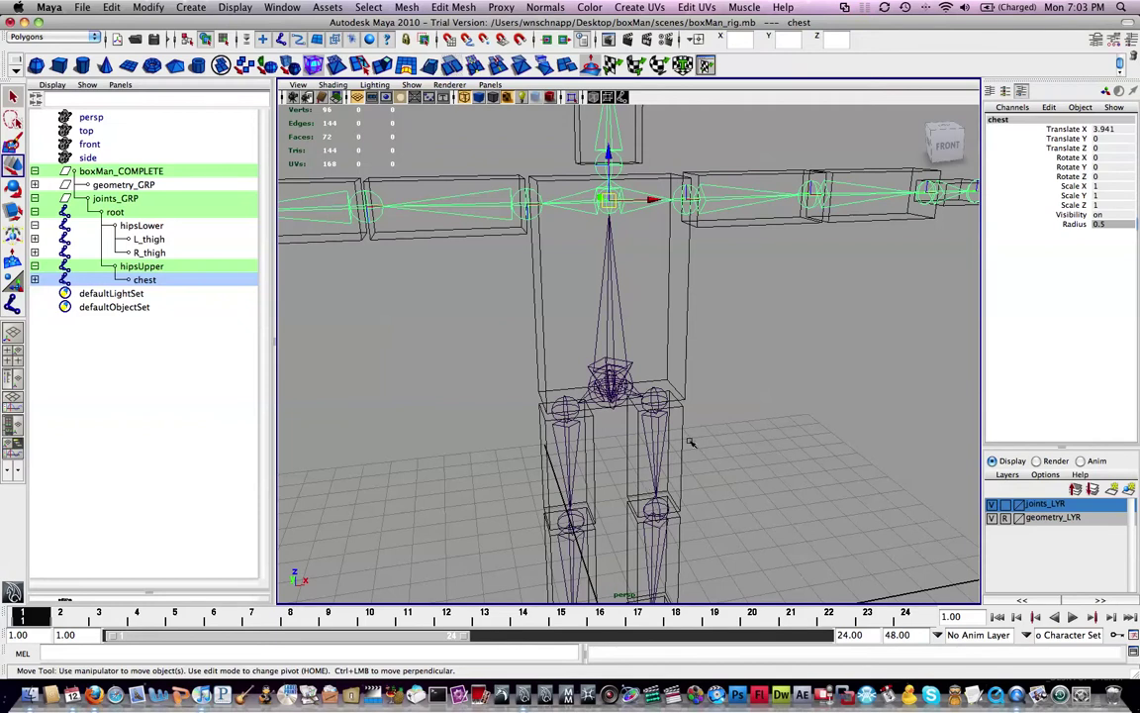
# Collapse the hipsUpper, root and joints_GRP hierarchies in the scene's object list.
pyautogui.keyDown('alt'); pyautogui.moveTo(763, 462); pyautogui.dragTo(735, 353, button='middle'); pyautogui.keyUp('alt')
pyautogui.keyDown('alt'); pyautogui.moveTo(736, 353); pyautogui.dragTo(514, 287); pyautogui.keyUp('alt')
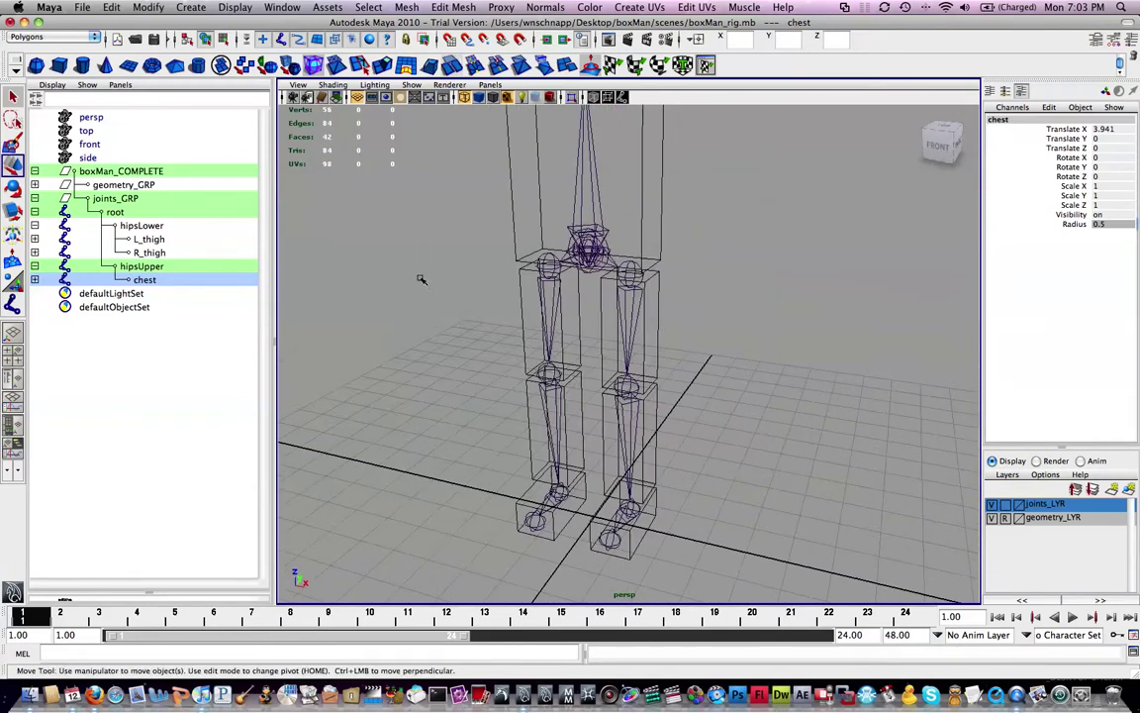
pyautogui.click(34, 265)
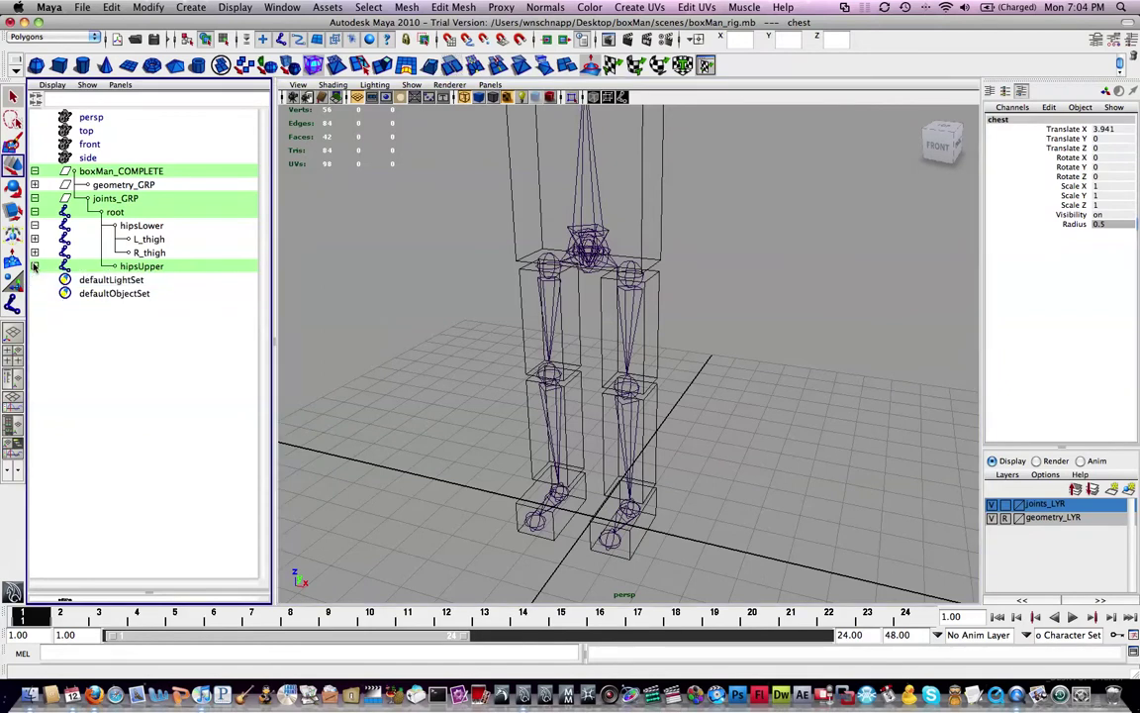
pyautogui.click(35, 212)
pyautogui.click(35, 198)
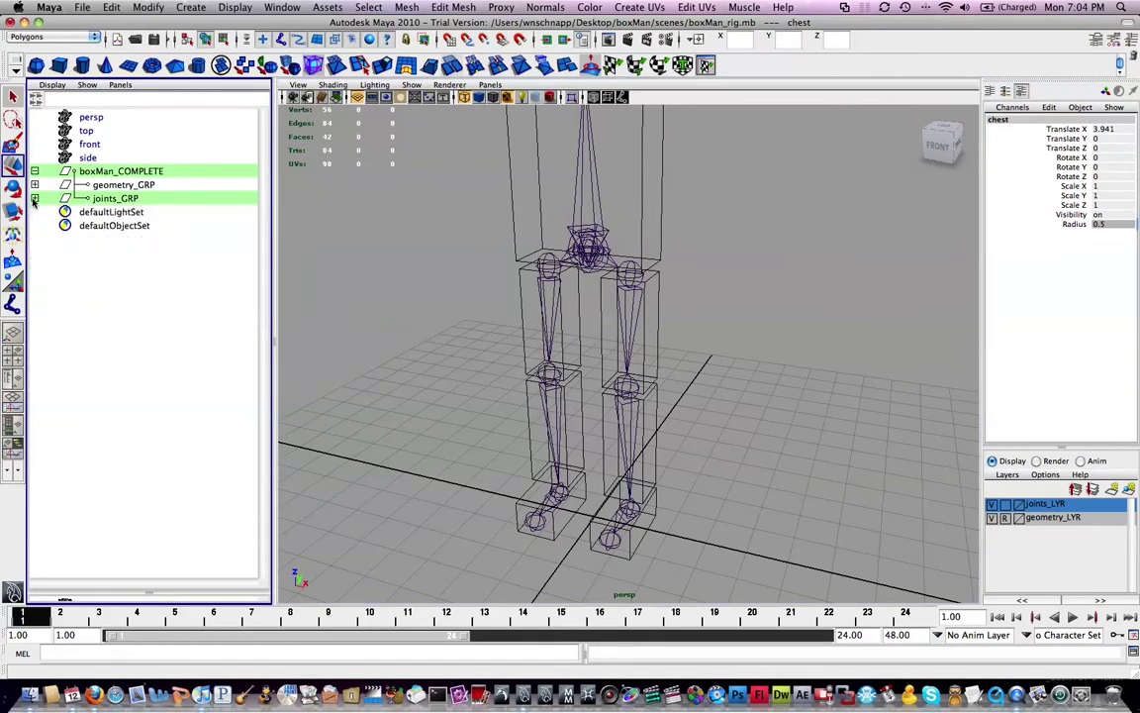
# Activate the IK Handle Tool with its settings shown.
pyautogui.keyDown('alt'); pyautogui.moveTo(391, 255); pyautogui.dragTo(539, 331); pyautogui.keyUp('alt')
pyautogui.press('space')
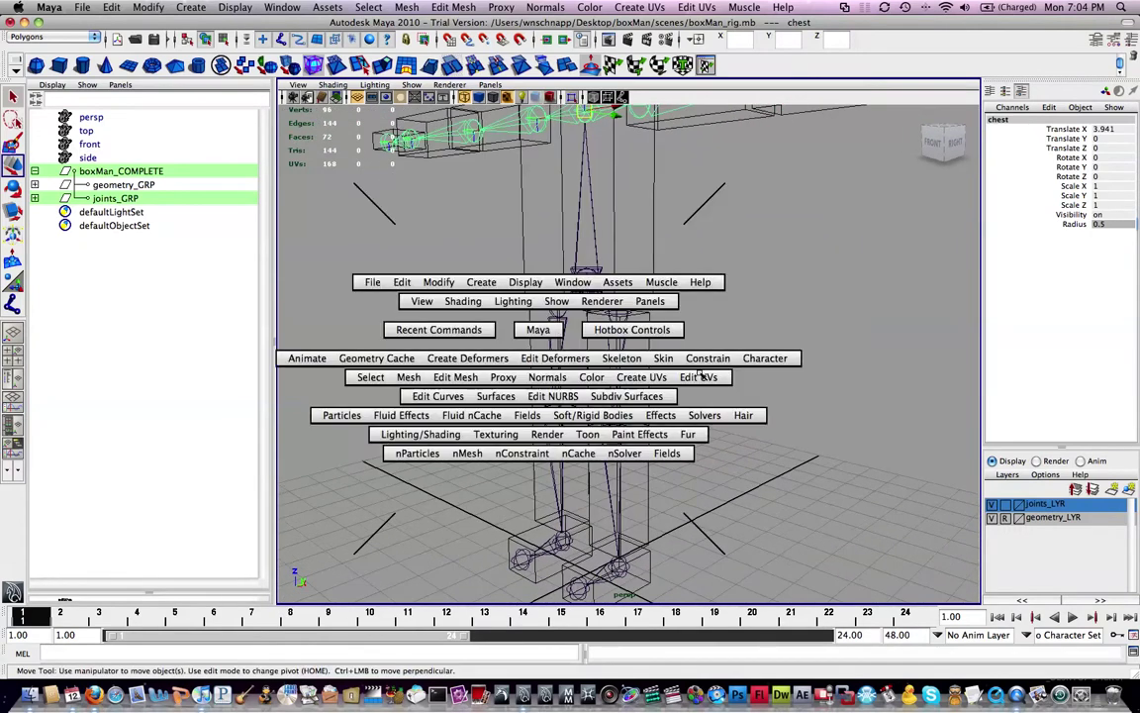
pyautogui.click(620, 358)
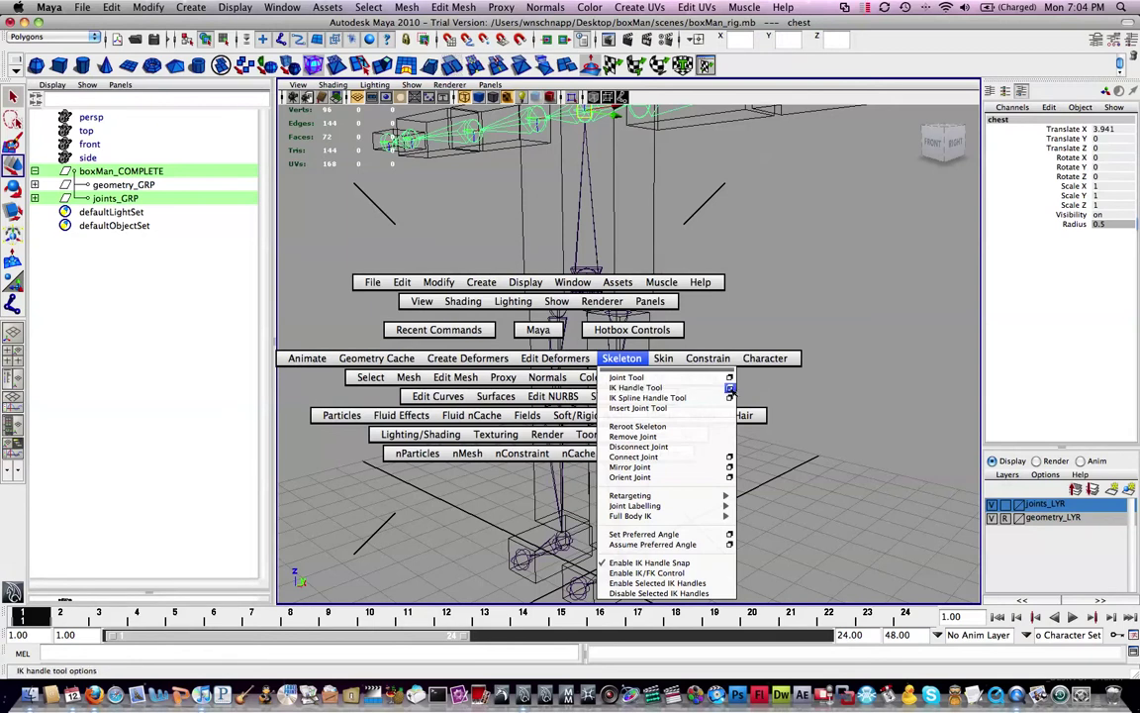
pyautogui.click(730, 388)
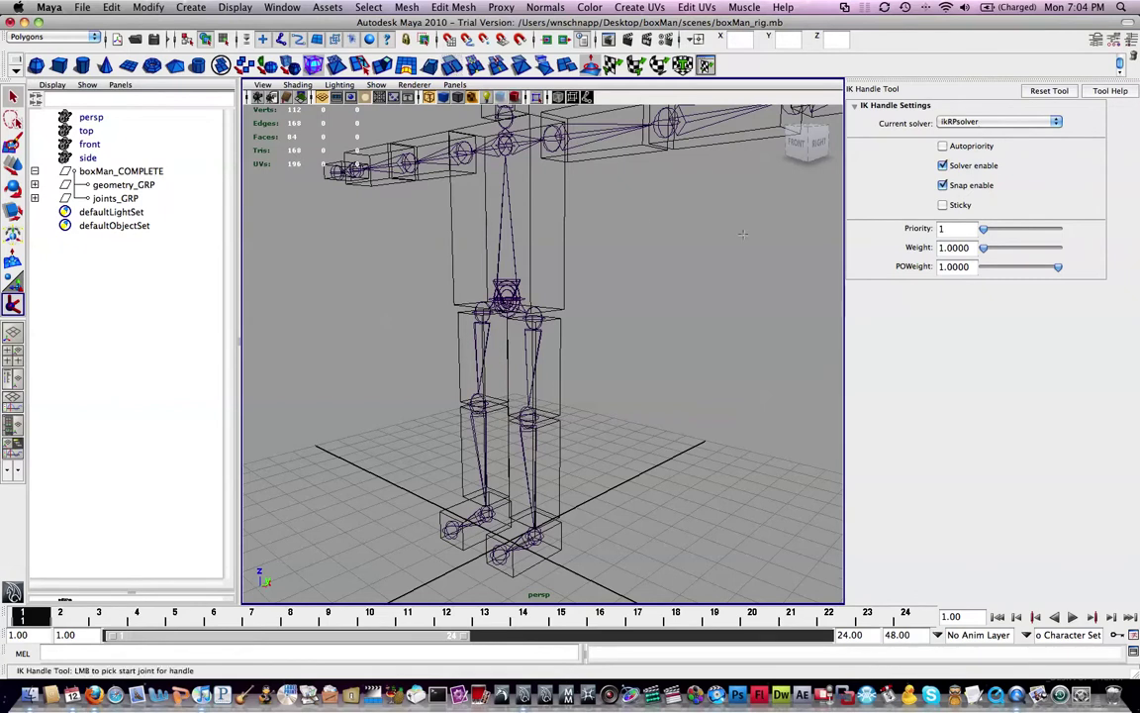
# Create an ikRPsolver IK handle from the left thigh joint (L_thigh) to the left ankle joint.
pyautogui.keyDown('alt'); pyautogui.moveTo(788, 255); pyautogui.dragTo(692, 268); pyautogui.keyUp('alt')
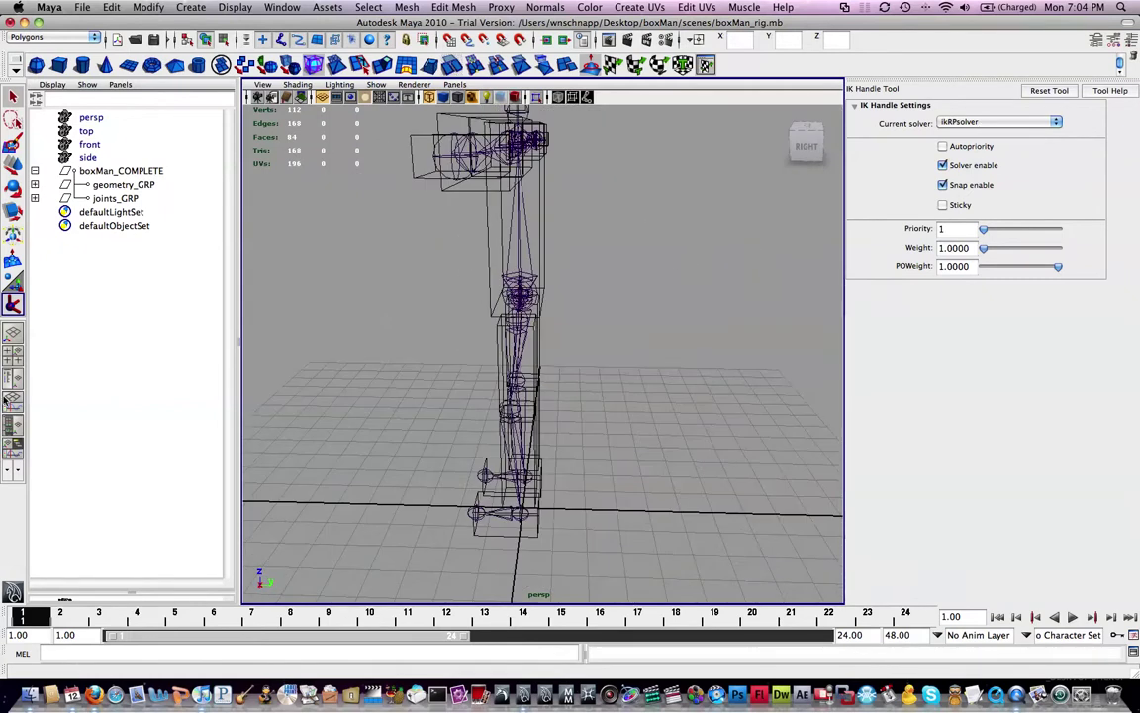
pyautogui.keyDown('alt'); pyautogui.moveTo(282, 333); pyautogui.dragTo(279, 256, button='middle'); pyautogui.keyUp('alt')
pyautogui.keyDown('alt'); pyautogui.moveTo(332, 250); pyautogui.dragTo(343, 253); pyautogui.keyUp('alt')
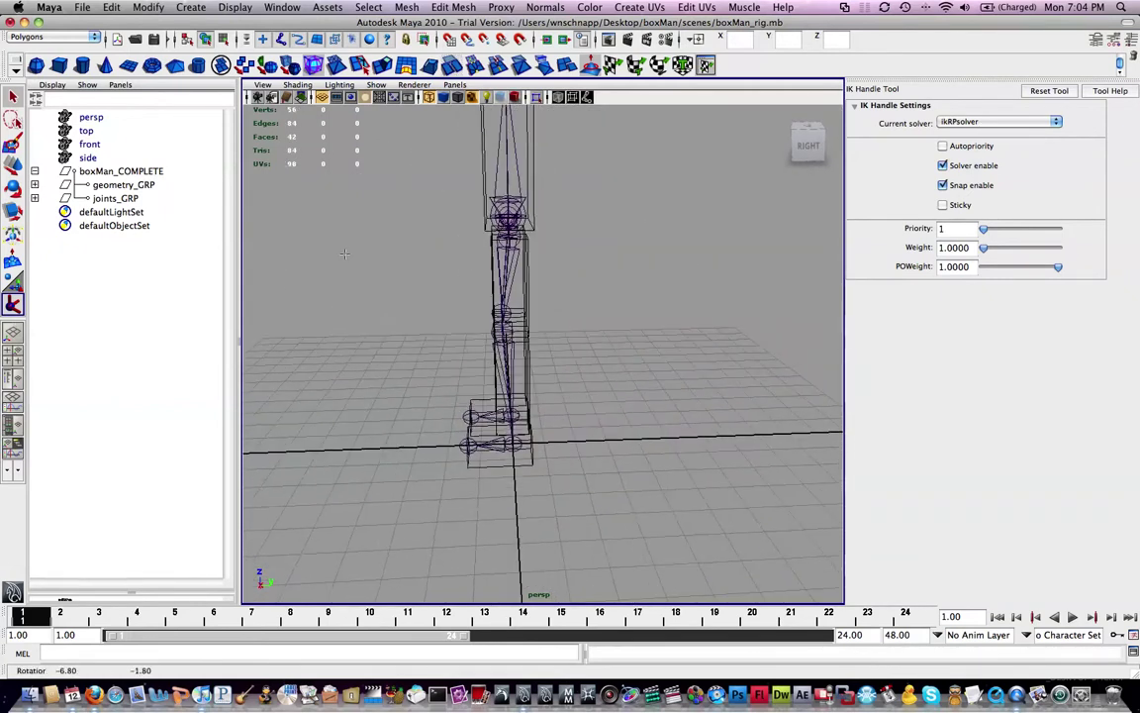
pyautogui.keyDown('alt'); pyautogui.moveTo(369, 294); pyautogui.dragTo(471, 307); pyautogui.keyUp('alt')
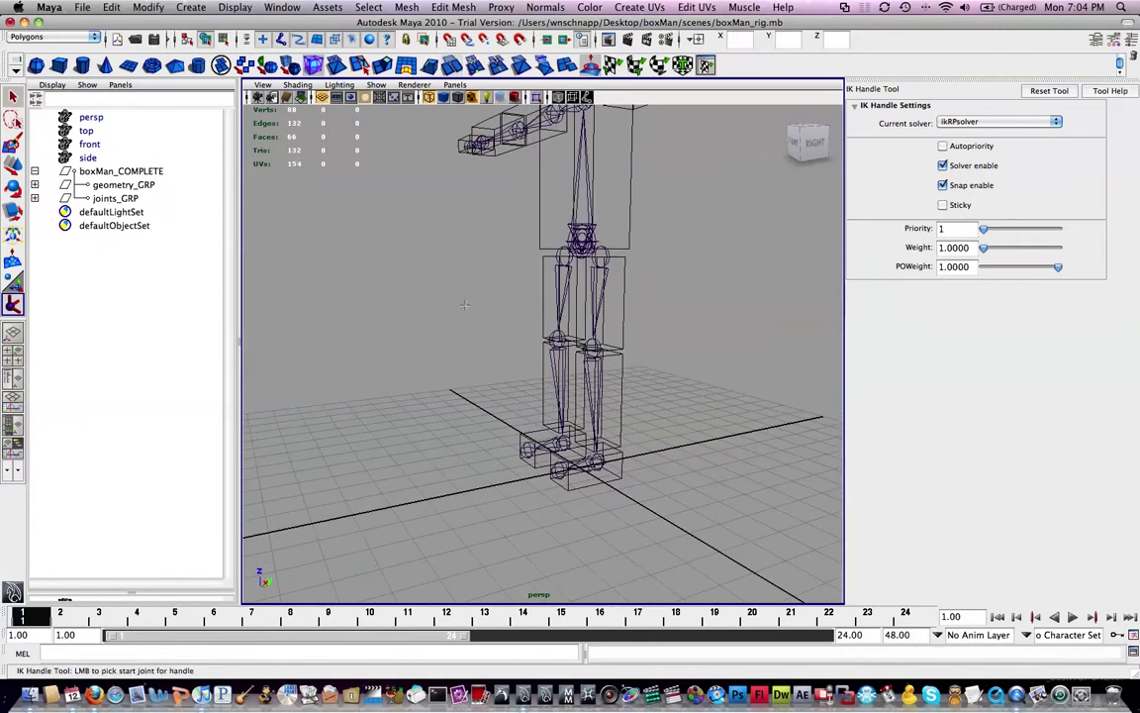
pyautogui.scroll(8, 473, 238)
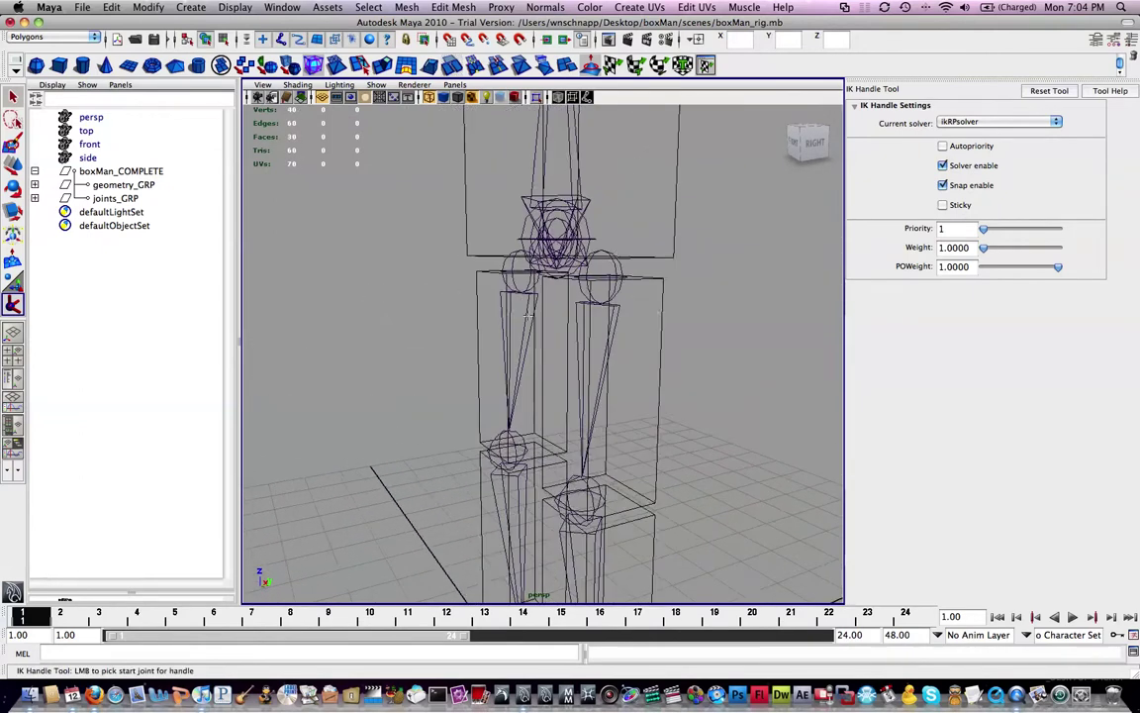
pyautogui.keyDown('alt'); pyautogui.moveTo(522, 213); pyautogui.dragTo(592, 177); pyautogui.keyUp('alt')
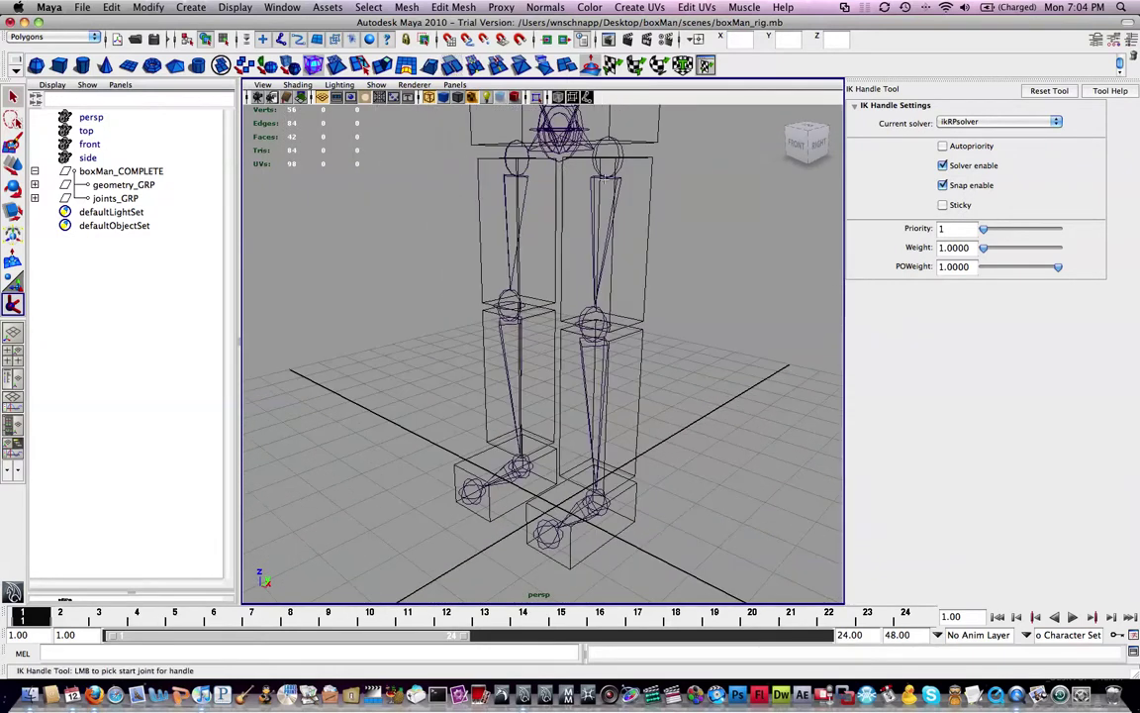
pyautogui.click(608, 154)
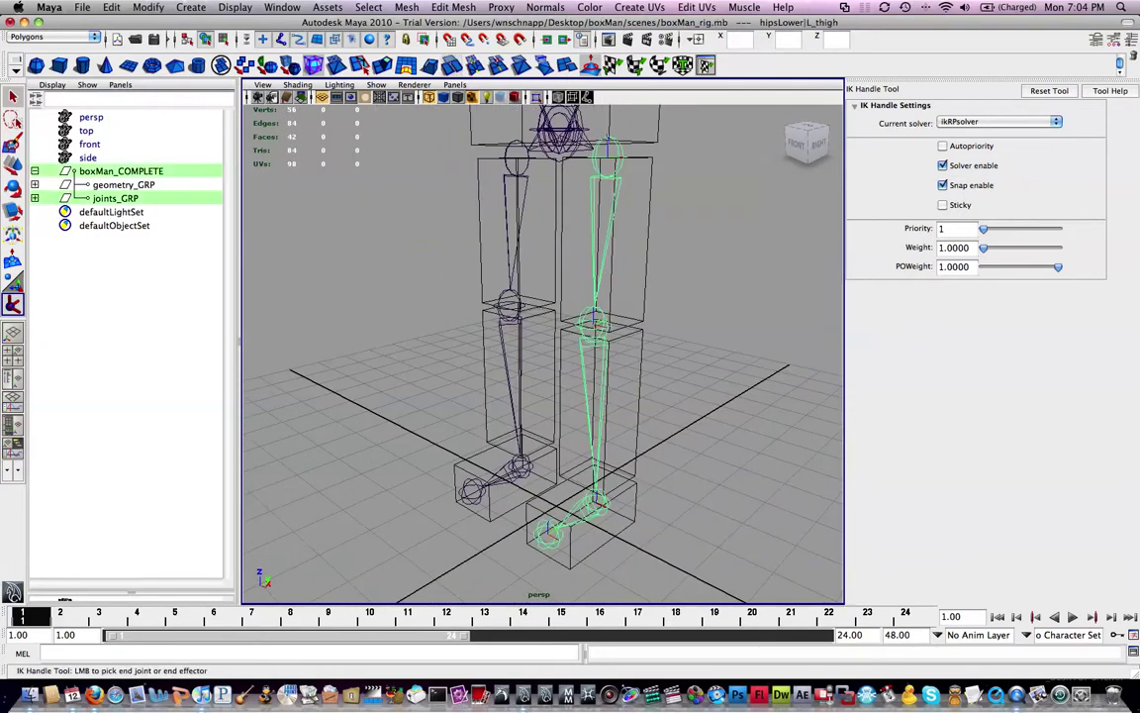
pyautogui.keyDown('alt'); pyautogui.moveTo(643, 392); pyautogui.dragTo(562, 307, button='middle'); pyautogui.keyUp('alt')
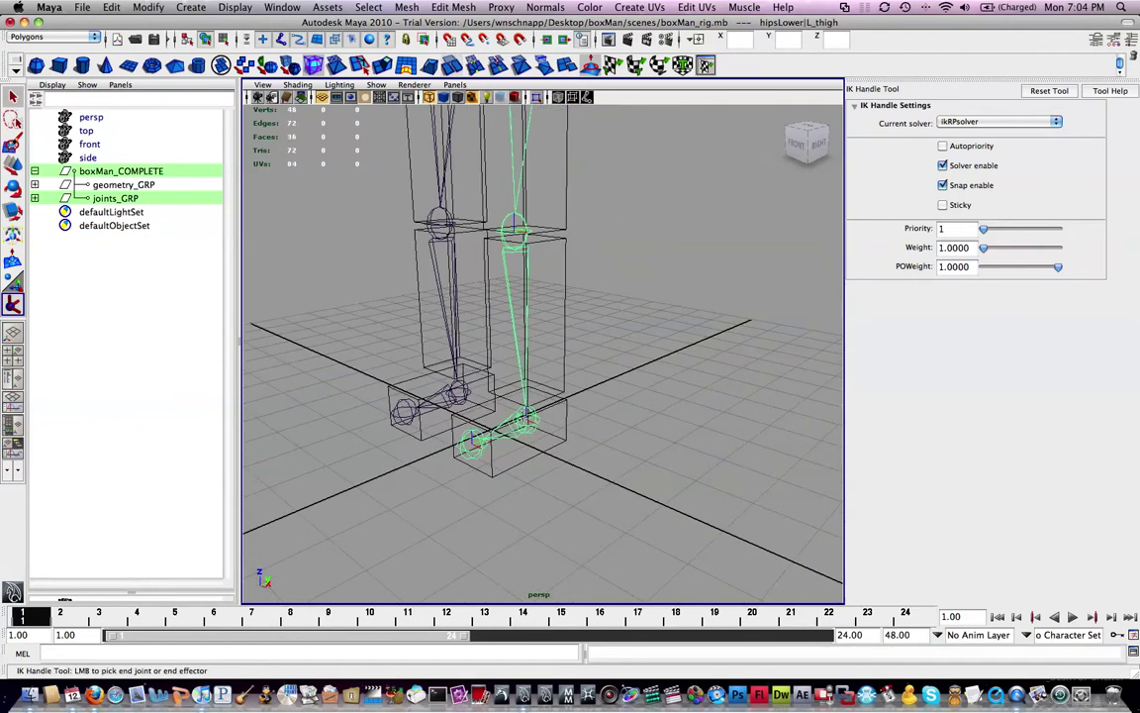
pyautogui.click(526, 419)
# Test the left leg's IK by moving the ankle handle forward and up so the knee bends.
pyautogui.keyDown('alt'); pyautogui.moveTo(579, 400); pyautogui.dragTo(604, 406); pyautogui.keyUp('alt')
pyautogui.moveTo(601, 453); pyautogui.dragTo(525, 364)
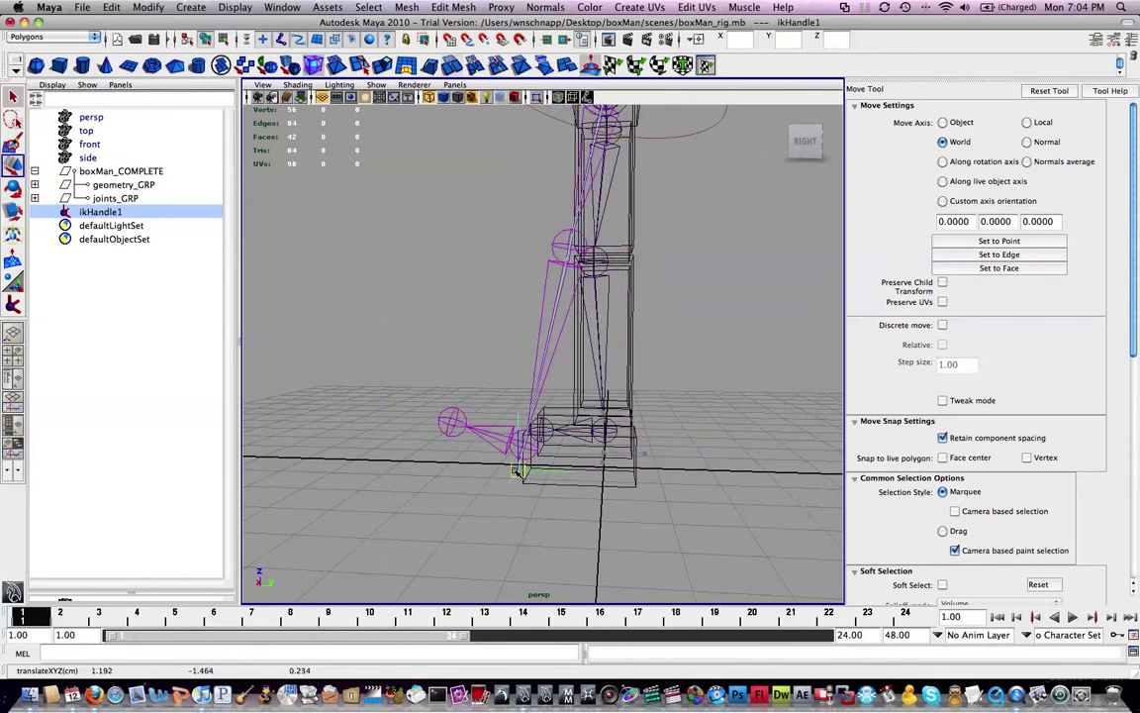
pyautogui.keyDown('alt'); pyautogui.moveTo(515, 467); pyautogui.dragTo(615, 385); pyautogui.keyUp('alt')
# Examine the left leg IK handle's pole vector and rotate plane from above, front and side.
pyautogui.keyDown('alt'); pyautogui.moveTo(726, 392); pyautogui.dragTo(695, 400); pyautogui.keyUp('alt')
pyautogui.keyDown('alt'); pyautogui.moveTo(540, 201); pyautogui.dragTo(529, 229, button='middle'); pyautogui.keyUp('alt')
pyautogui.keyDown('alt'); pyautogui.moveTo(528, 233); pyautogui.dragTo(689, 308); pyautogui.keyUp('alt')
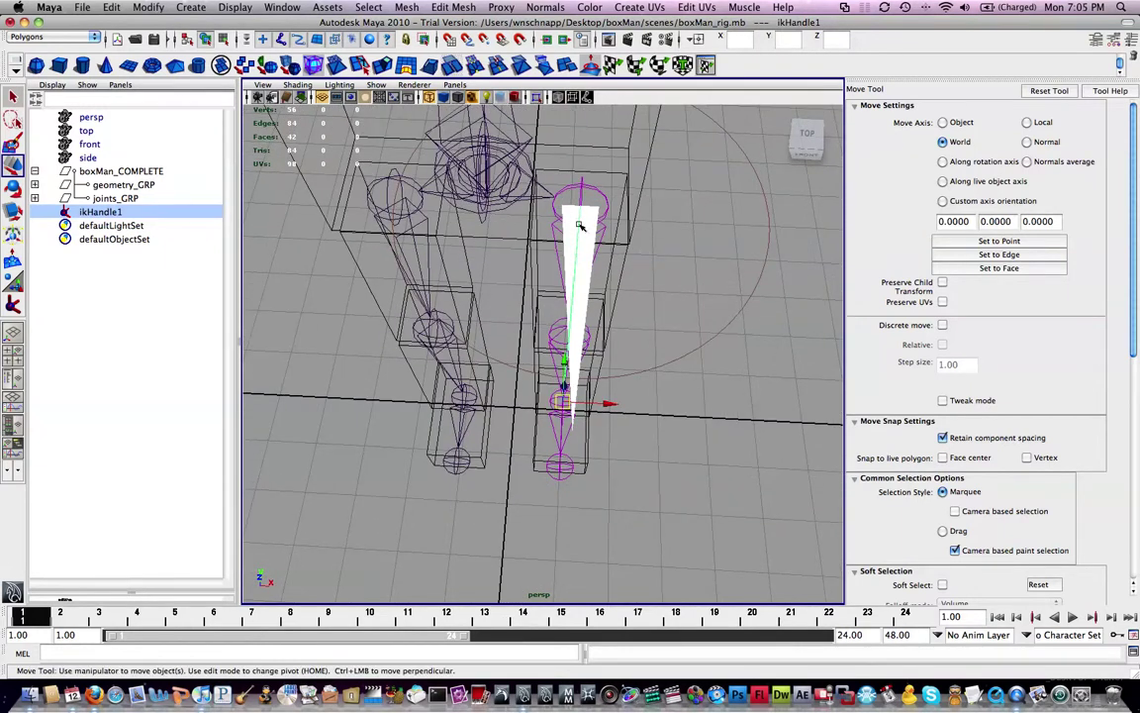
pyautogui.keyDown('alt'); pyautogui.moveTo(580, 452); pyautogui.dragTo(572, 256); pyautogui.keyUp('alt')
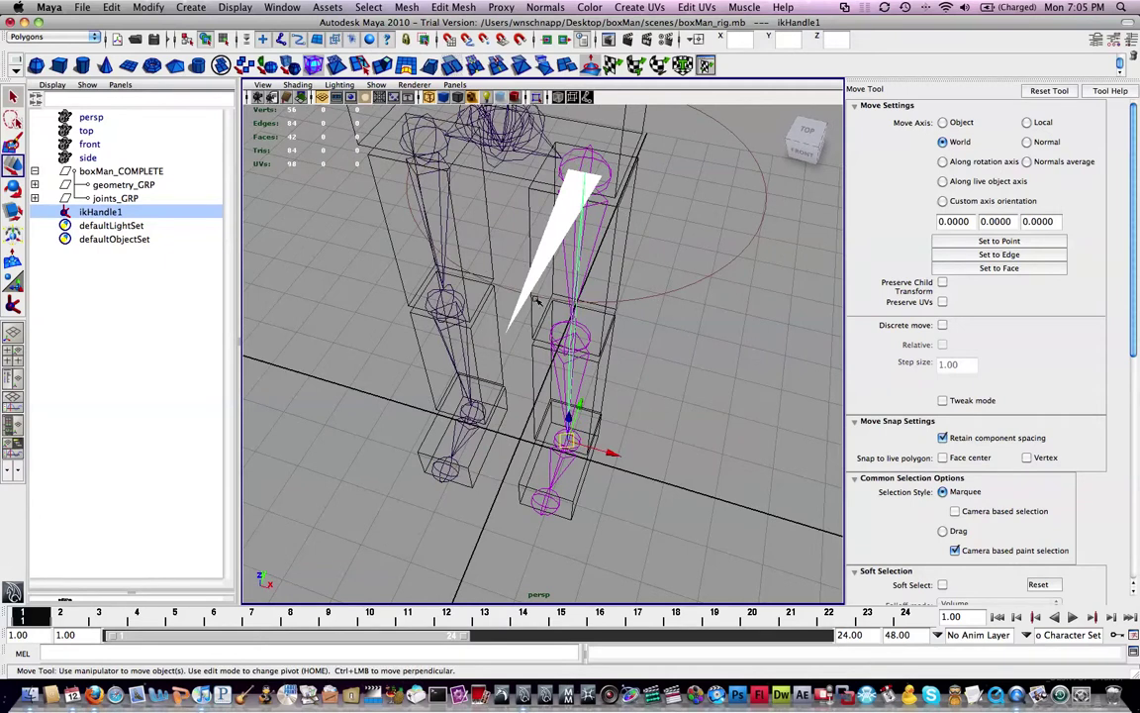
pyautogui.keyDown('alt'); pyautogui.moveTo(592, 323); pyautogui.dragTo(600, 166); pyautogui.keyUp('alt')
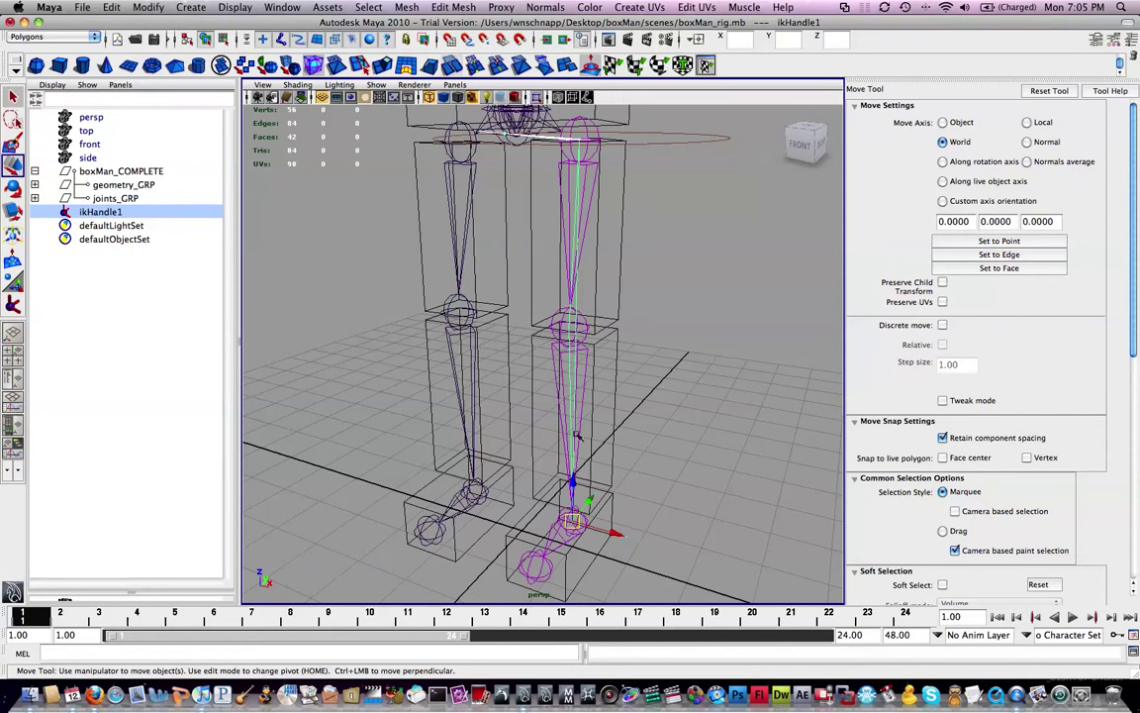
pyautogui.keyDown('alt'); pyautogui.moveTo(582, 327); pyautogui.dragTo(555, 167); pyautogui.keyUp('alt')
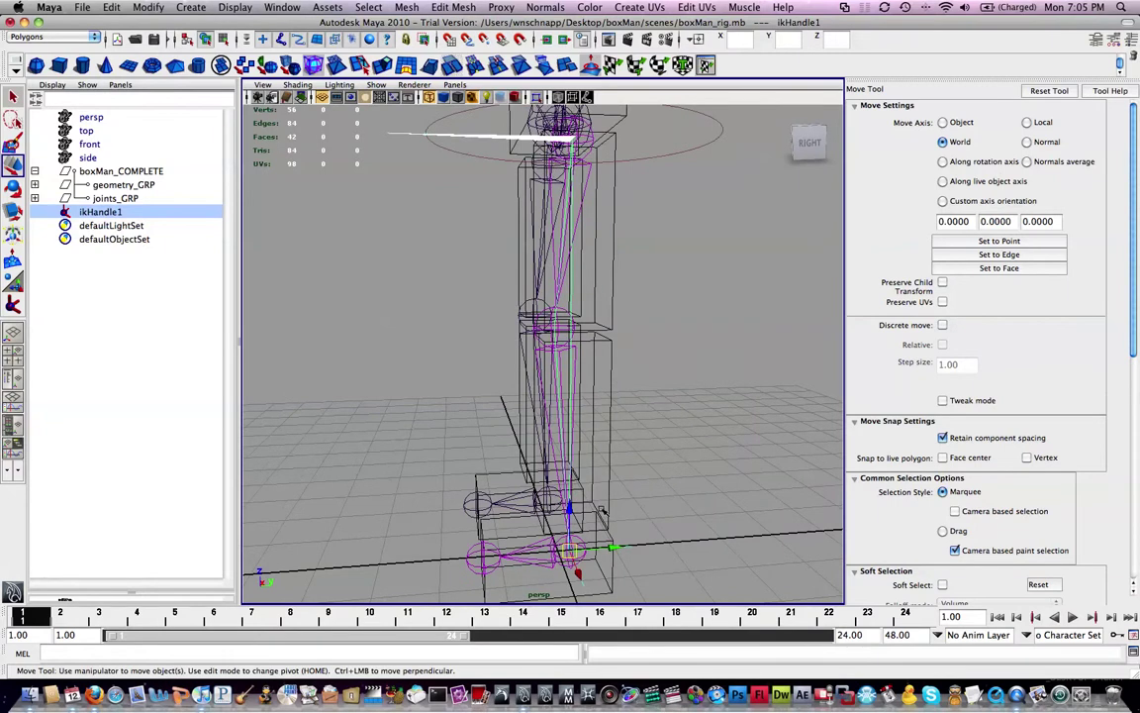
pyautogui.keyDown('alt'); pyautogui.moveTo(582, 316); pyautogui.dragTo(644, 282); pyautogui.keyUp('alt')
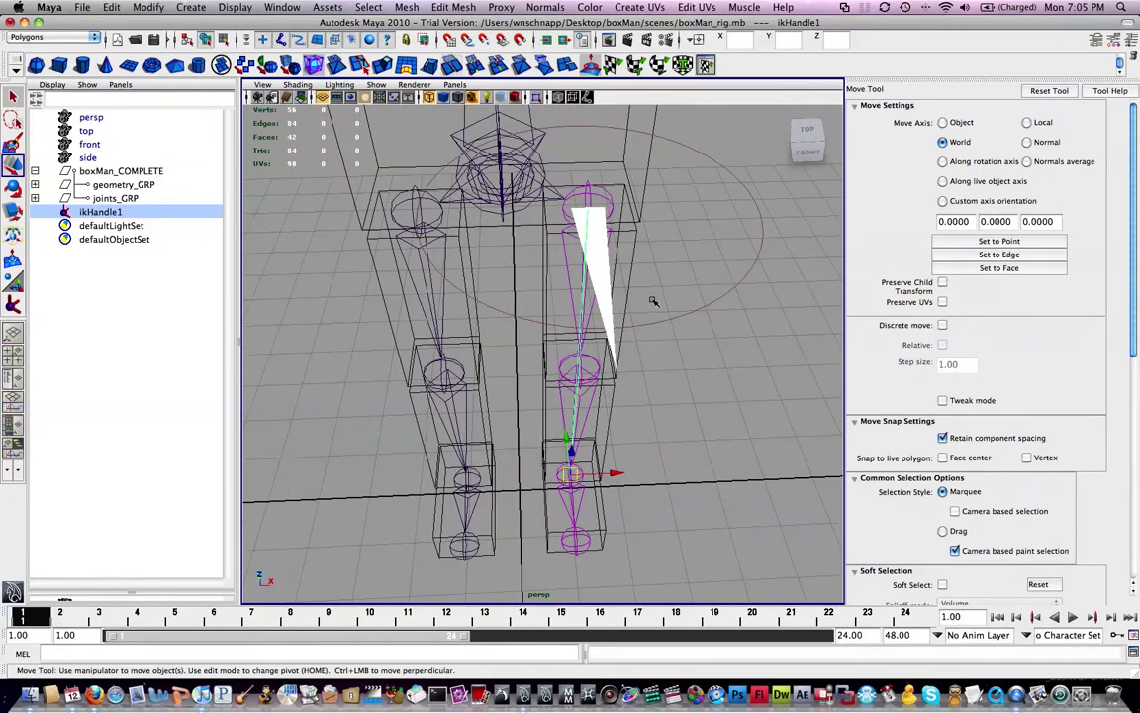
# Rename the left leg's IK handle to L_legIK.
pyautogui.doubleClick(112, 212)
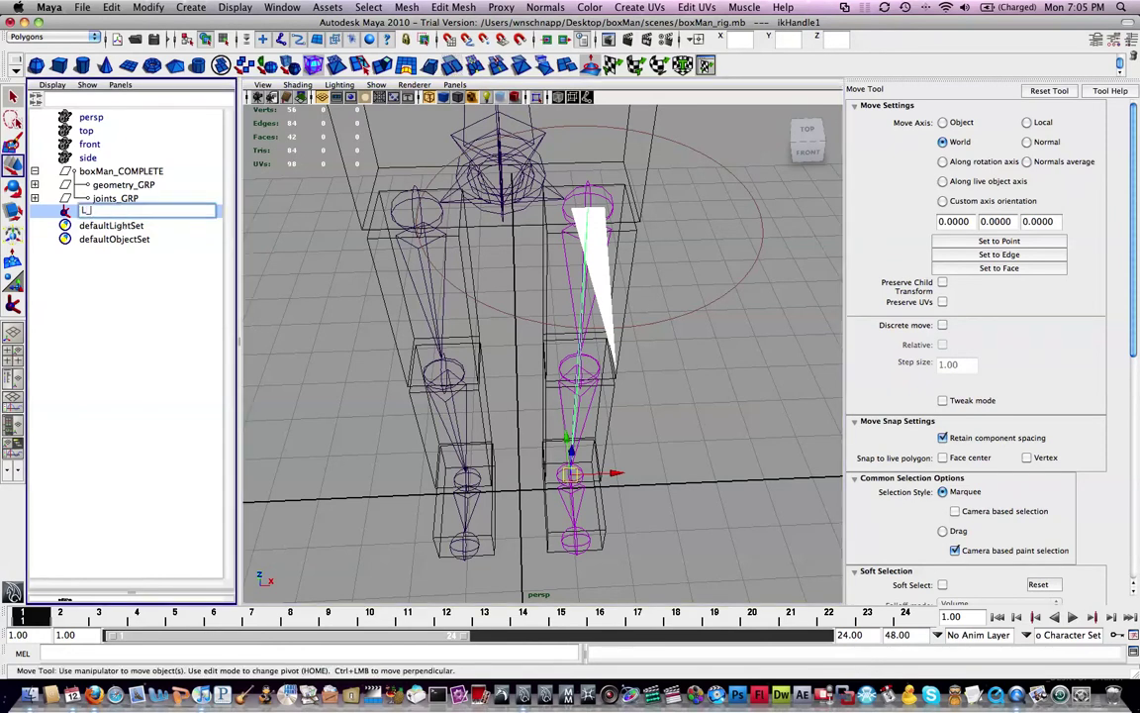
pyautogui.write('L_legIK')
pyautogui.press('Return')
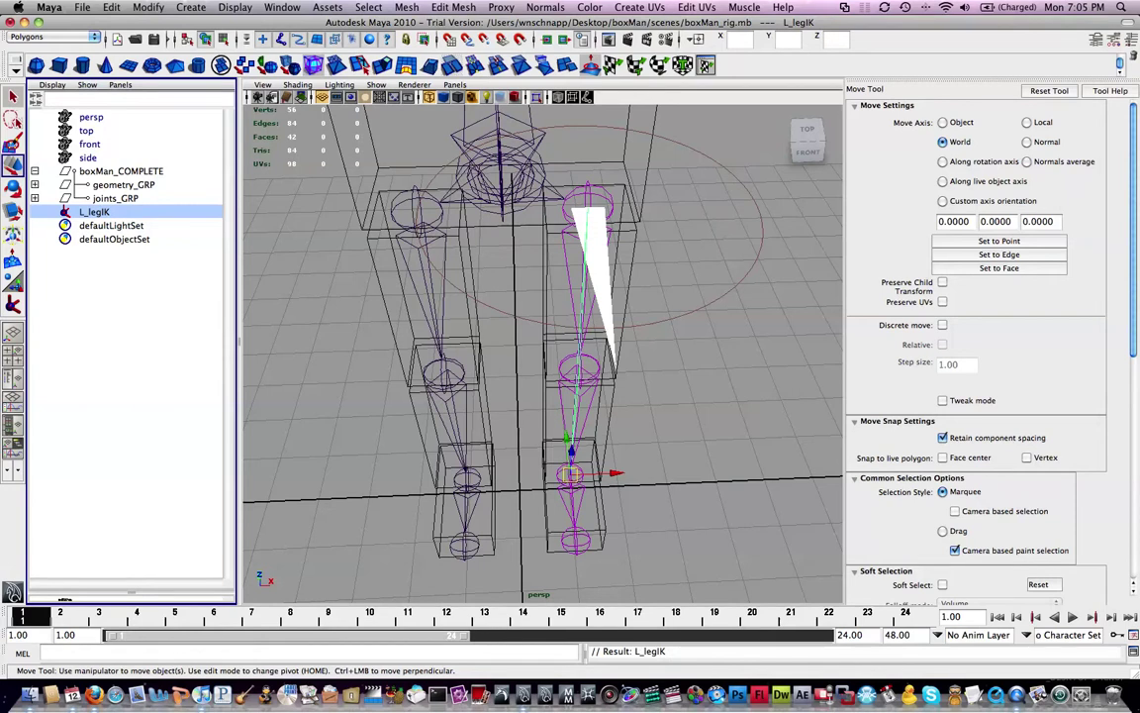
# Group L_legIK, name the group iK_GRP and parent it under boxMan_COMPLETE.
pyautogui.hotkey('ctrl', 'g')
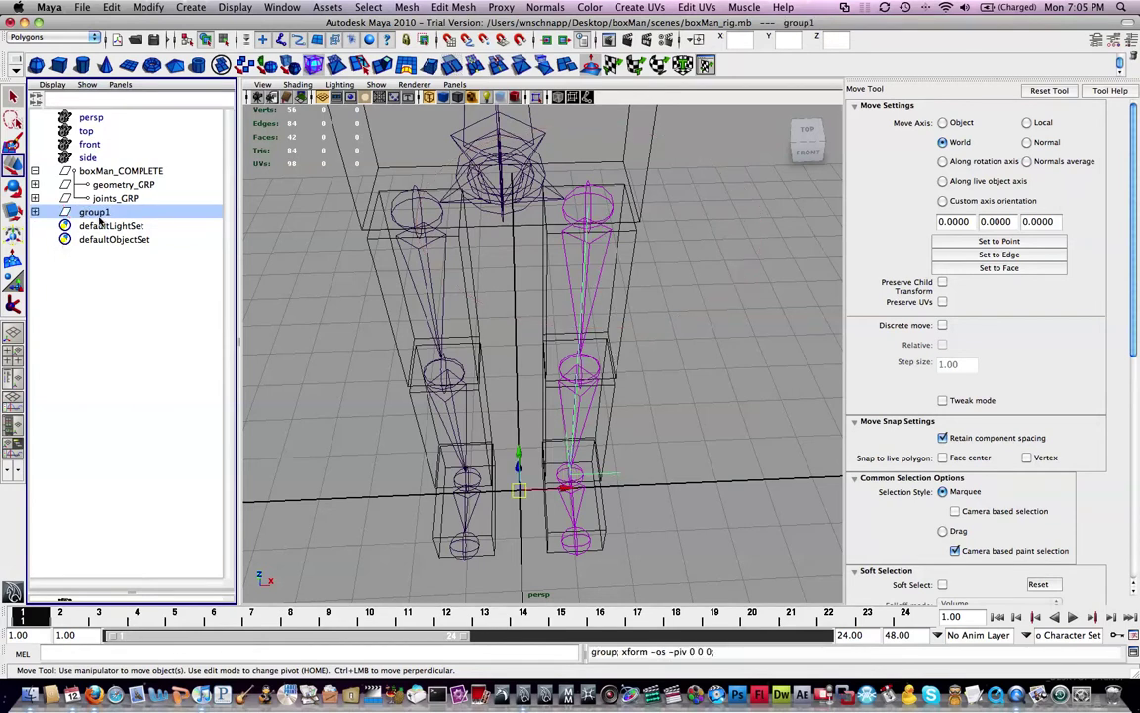
pyautogui.doubleClick(100, 217)
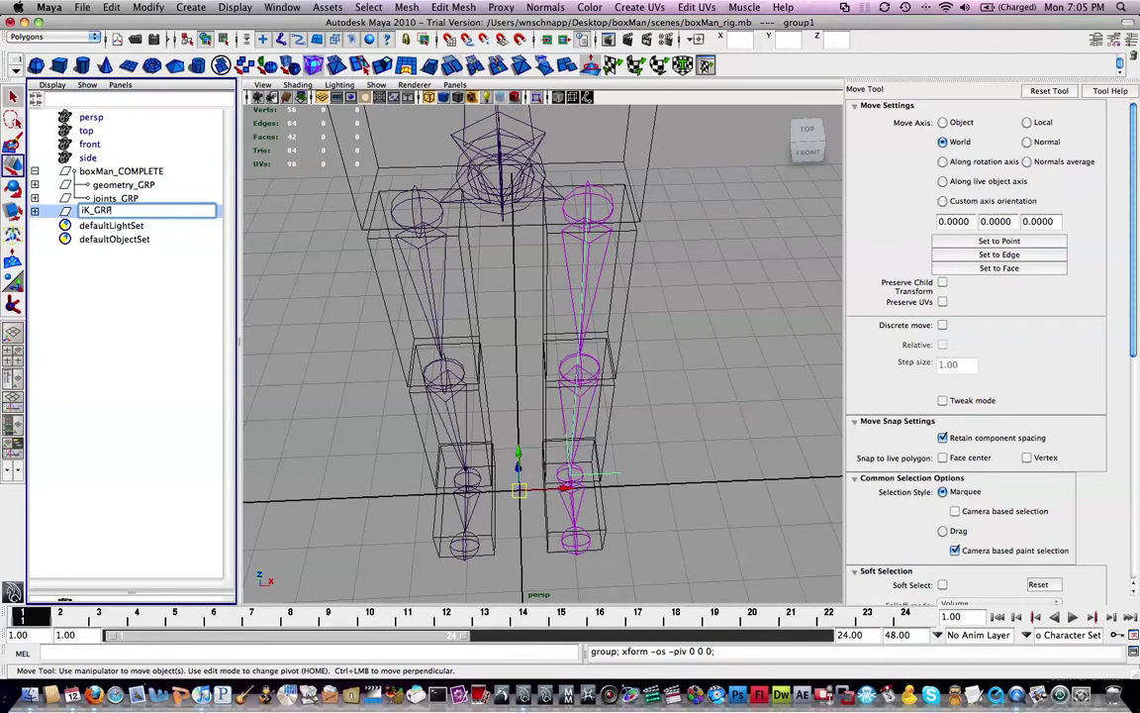
pyautogui.write('iK_GRP')
pyautogui.press('Return')
pyautogui.moveTo(89, 214); pyautogui.dragTo(106, 171)
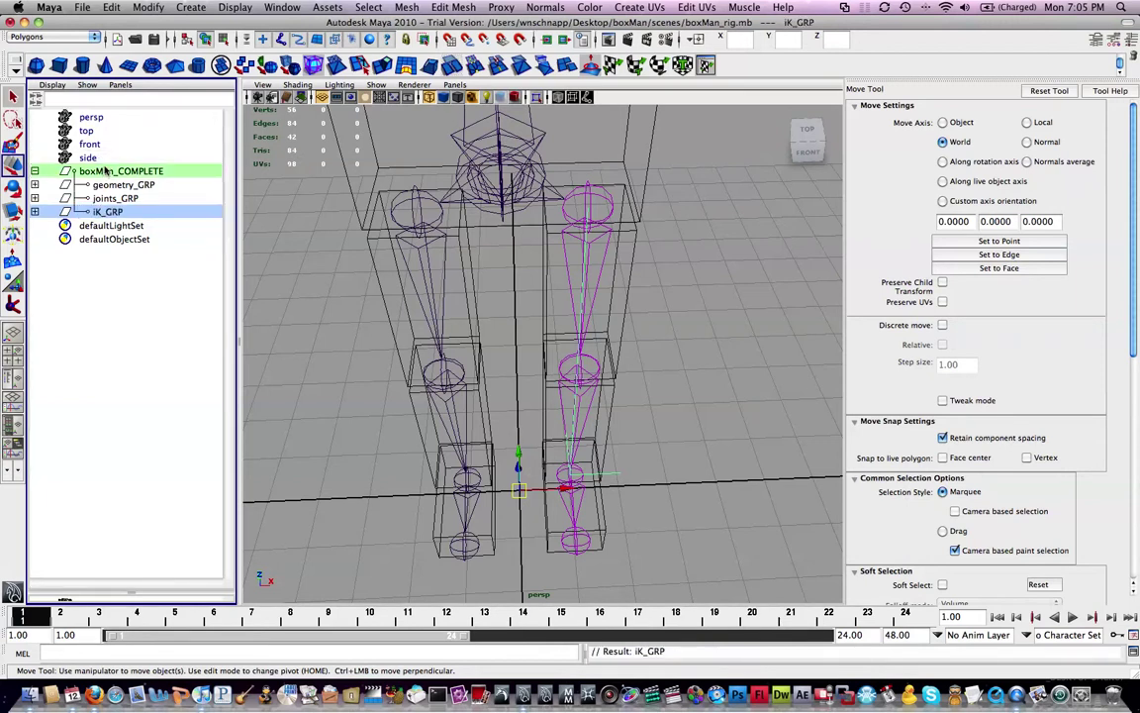
# Create a display layer containing iK_GRP and name it iK_LYR.
pyautogui.hotkey('ctrl', 'a')
pyautogui.hotkey('ctrl', 'a')
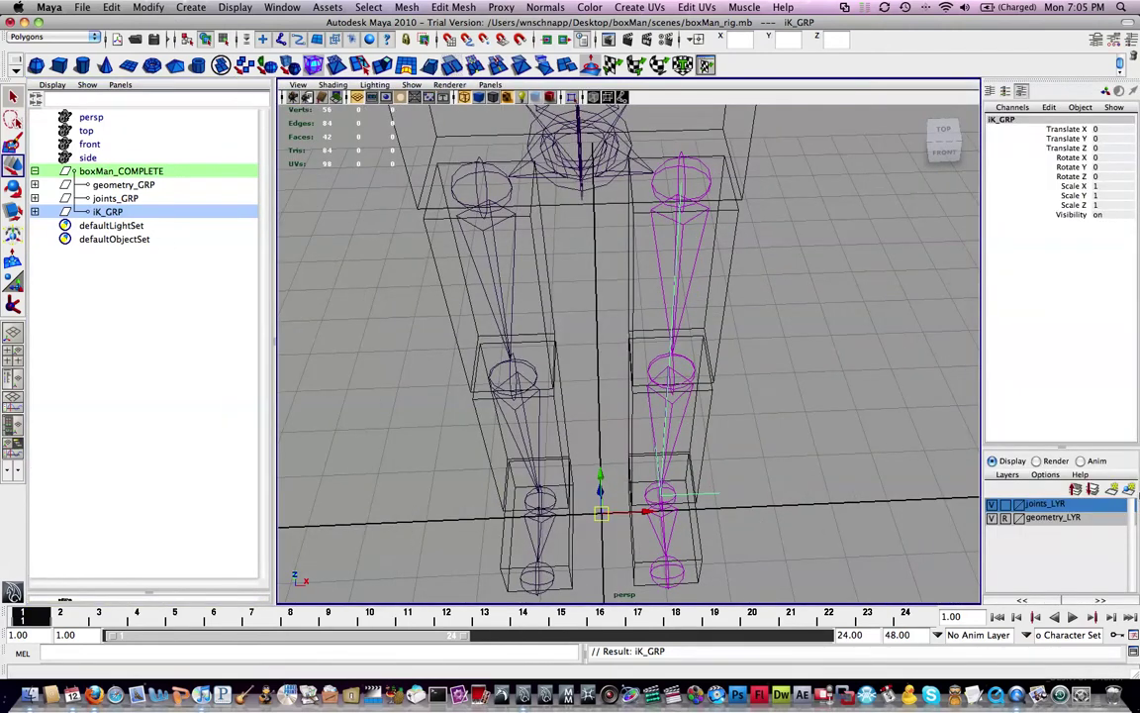
pyautogui.click(1128, 491)
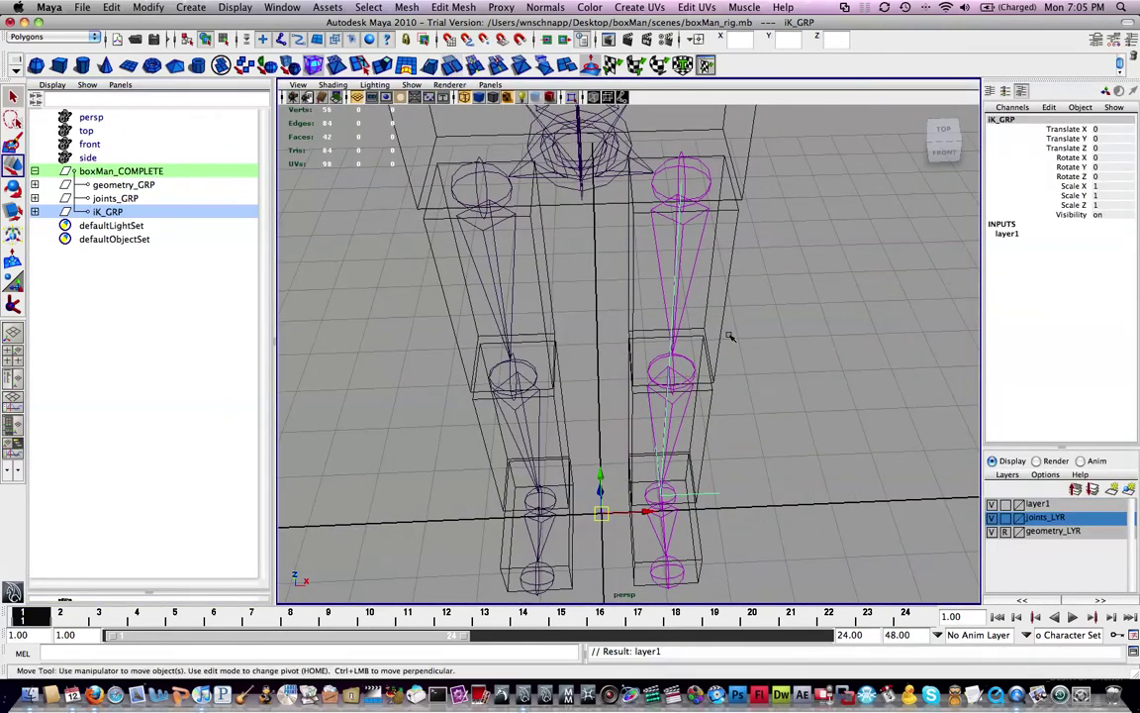
pyautogui.doubleClick(1037, 504)
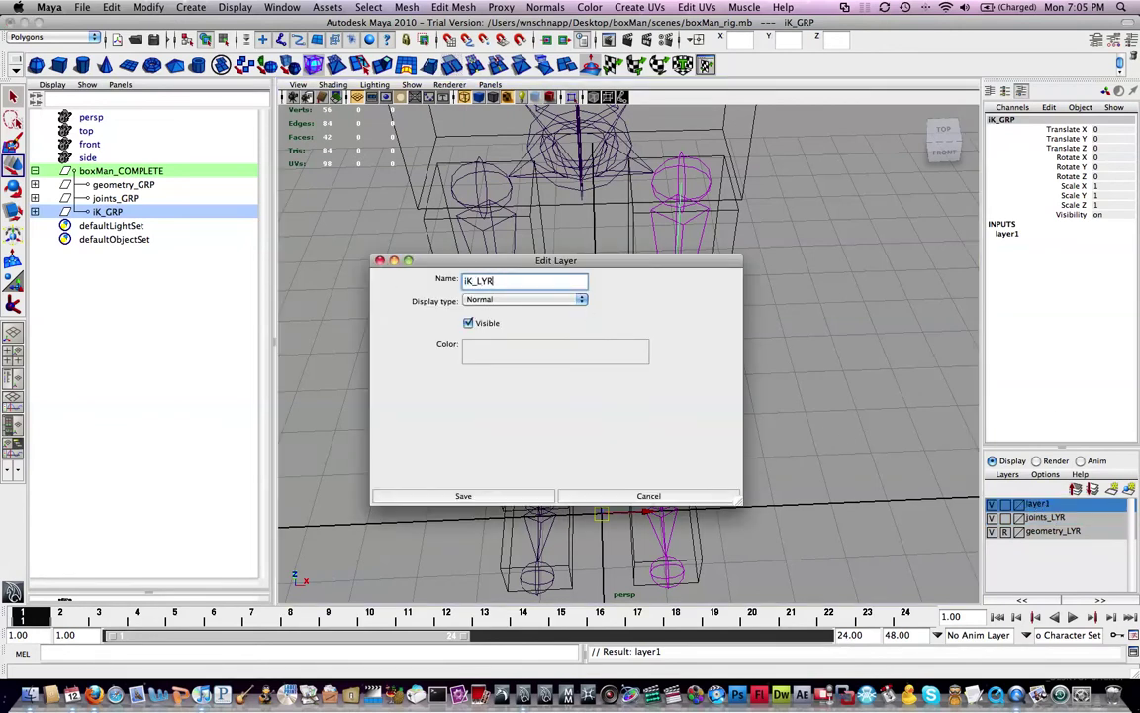
pyautogui.click(463, 496)
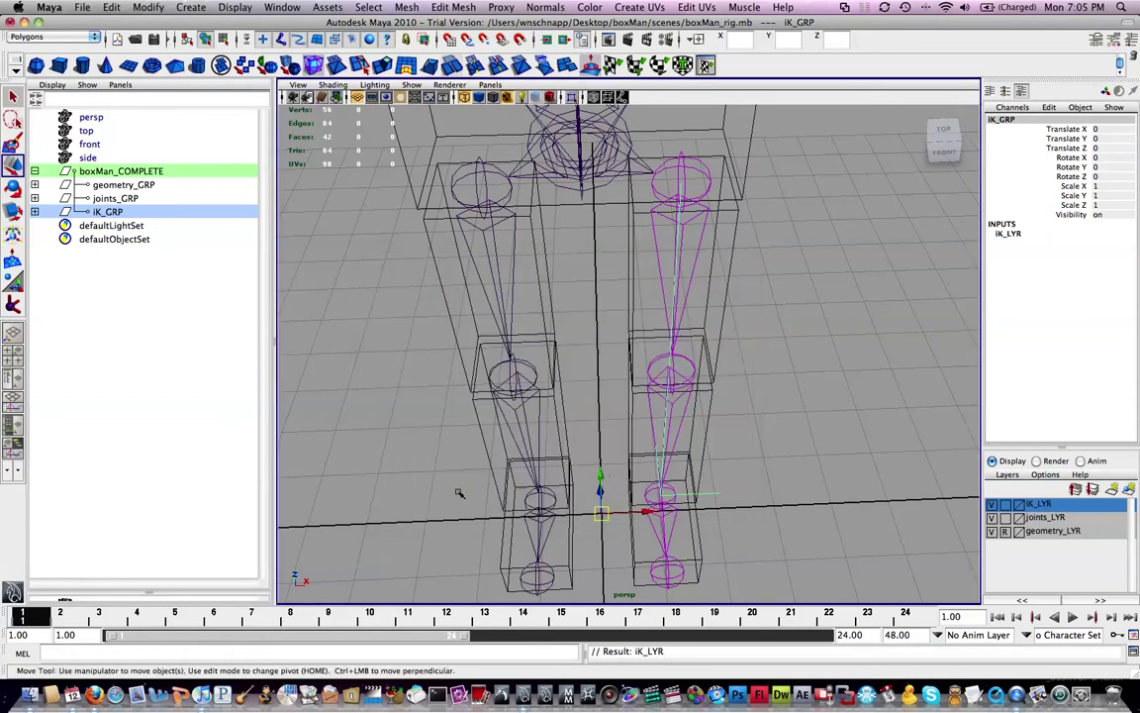
# Create an IK handle from the left shoulder joint to the left wrist joint.
pyautogui.keyDown('alt'); pyautogui.moveTo(811, 277); pyautogui.dragTo(760, 337); pyautogui.keyUp('alt')
pyautogui.keyDown('alt'); pyautogui.moveTo(761, 338); pyautogui.dragTo(728, 157, button='middle'); pyautogui.keyUp('alt')
pyautogui.keyDown('alt'); pyautogui.moveTo(728, 157); pyautogui.dragTo(710, 334); pyautogui.keyUp('alt')
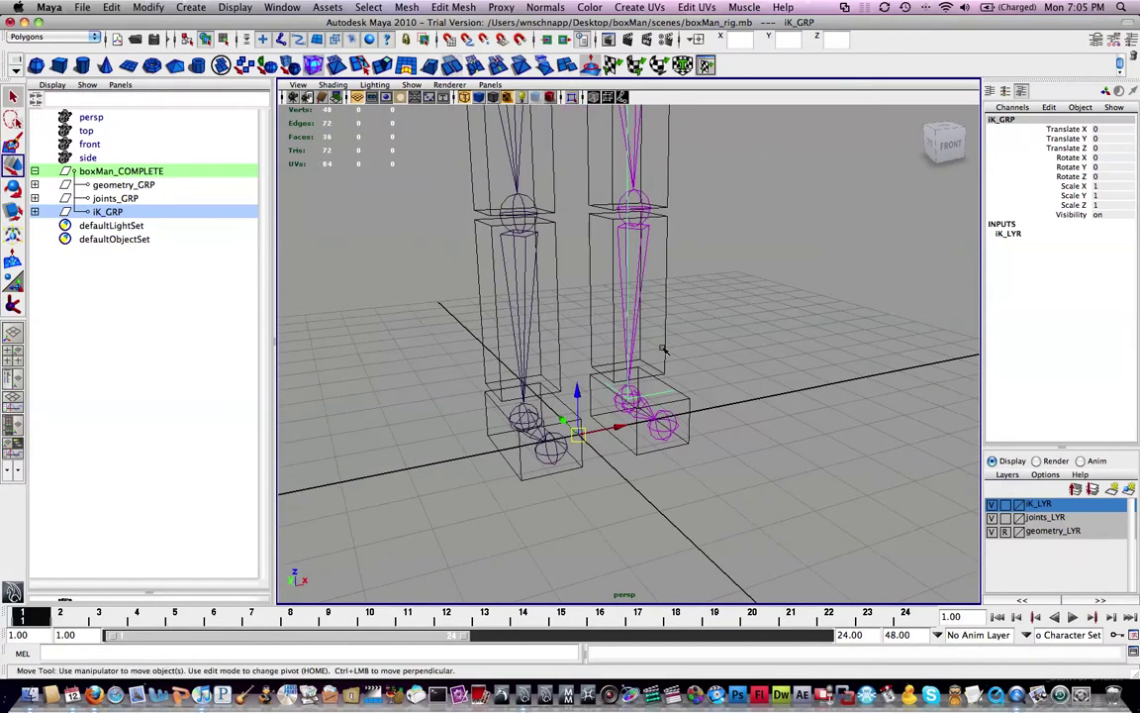
pyautogui.keyDown('alt'); pyautogui.moveTo(732, 239); pyautogui.dragTo(660, 285); pyautogui.keyUp('alt')
pyautogui.press('y')
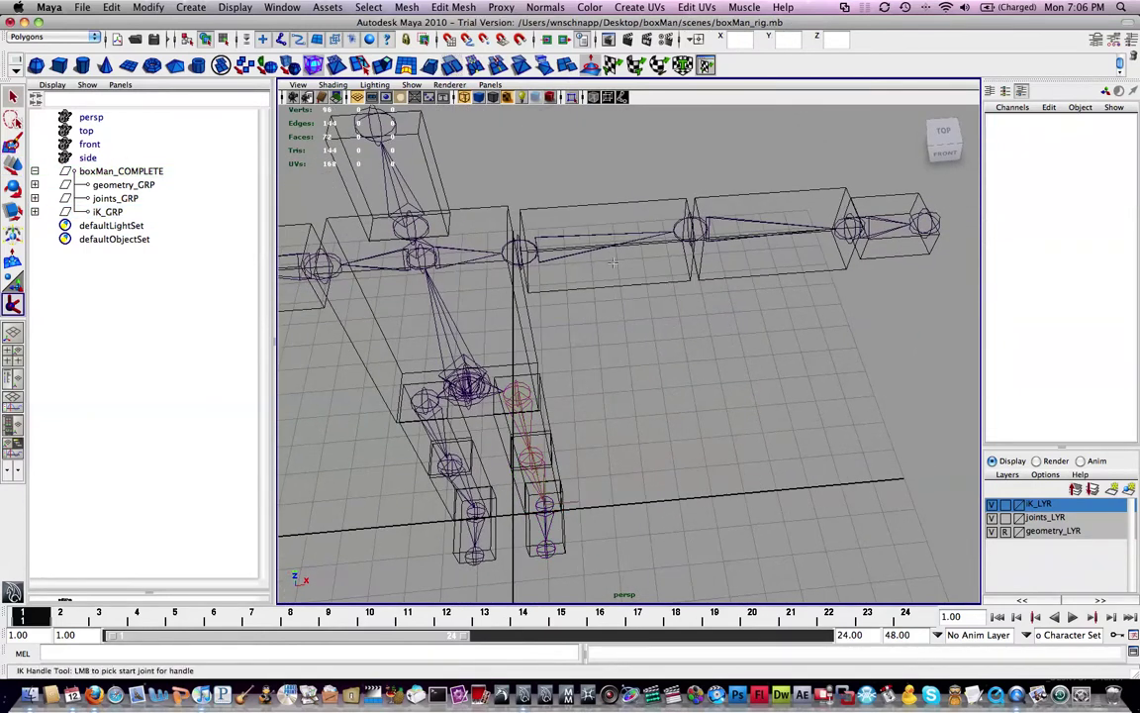
pyautogui.click(518, 252)
pyautogui.keyDown('alt'); pyautogui.moveTo(572, 219); pyautogui.dragTo(601, 218); pyautogui.keyUp('alt')
pyautogui.click(763, 288)
pyautogui.keyDown('alt'); pyautogui.moveTo(680, 206); pyautogui.dragTo(667, 239); pyautogui.keyUp('alt')
pyautogui.hotkey('ctrl', 'z')
pyautogui.keyDown('alt'); pyautogui.moveTo(535, 320); pyautogui.dragTo(651, 260); pyautogui.keyUp('alt')
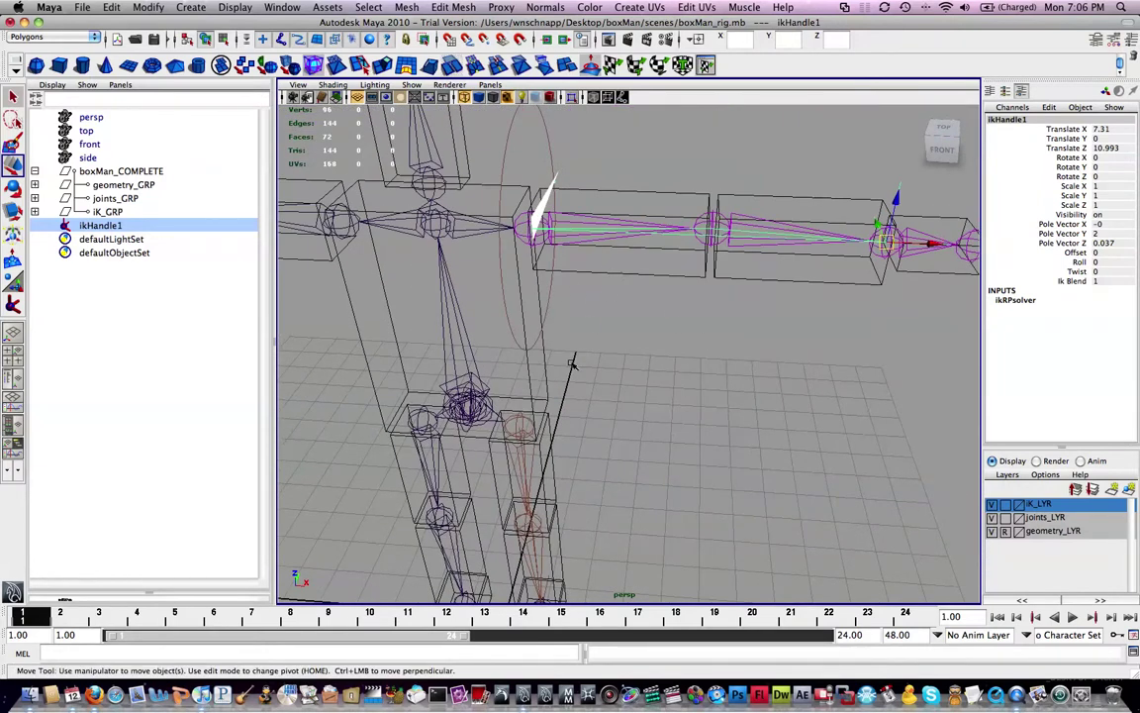
# Test the left arm's IK by moving the wrist handle to bend the elbow, and undo the moves.
pyautogui.keyDown('alt'); pyautogui.moveTo(694, 374); pyautogui.dragTo(748, 287); pyautogui.keyUp('alt')
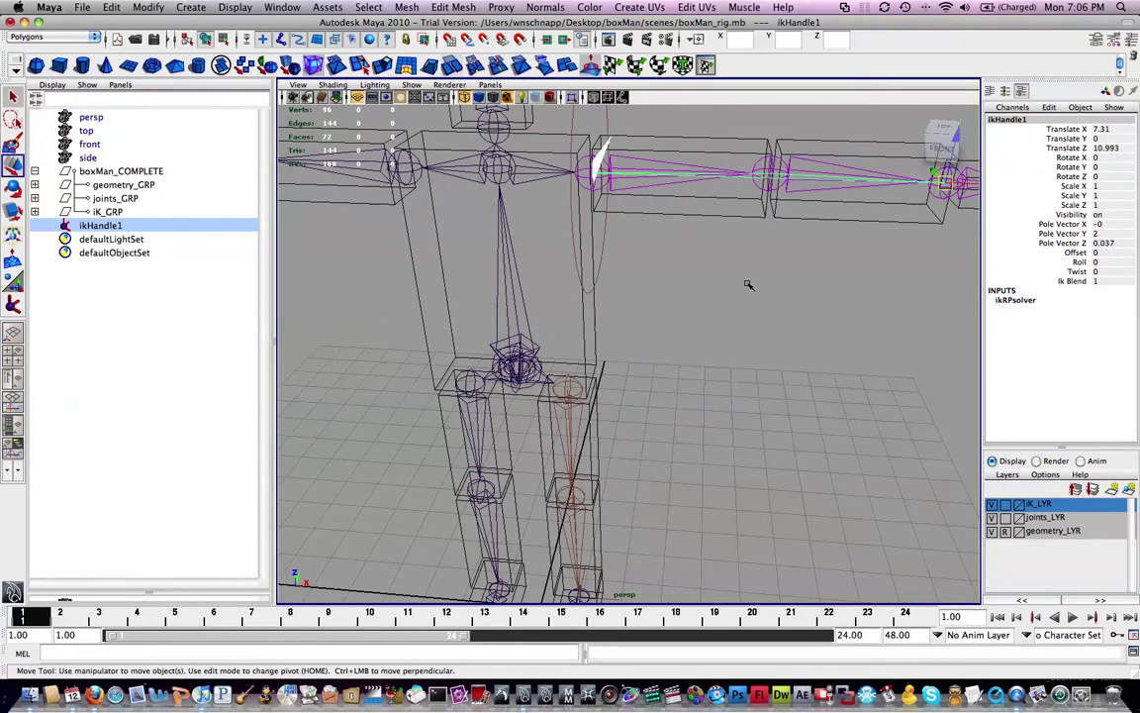
pyautogui.keyDown('alt'); pyautogui.moveTo(788, 253); pyautogui.dragTo(674, 299); pyautogui.keyUp('alt')
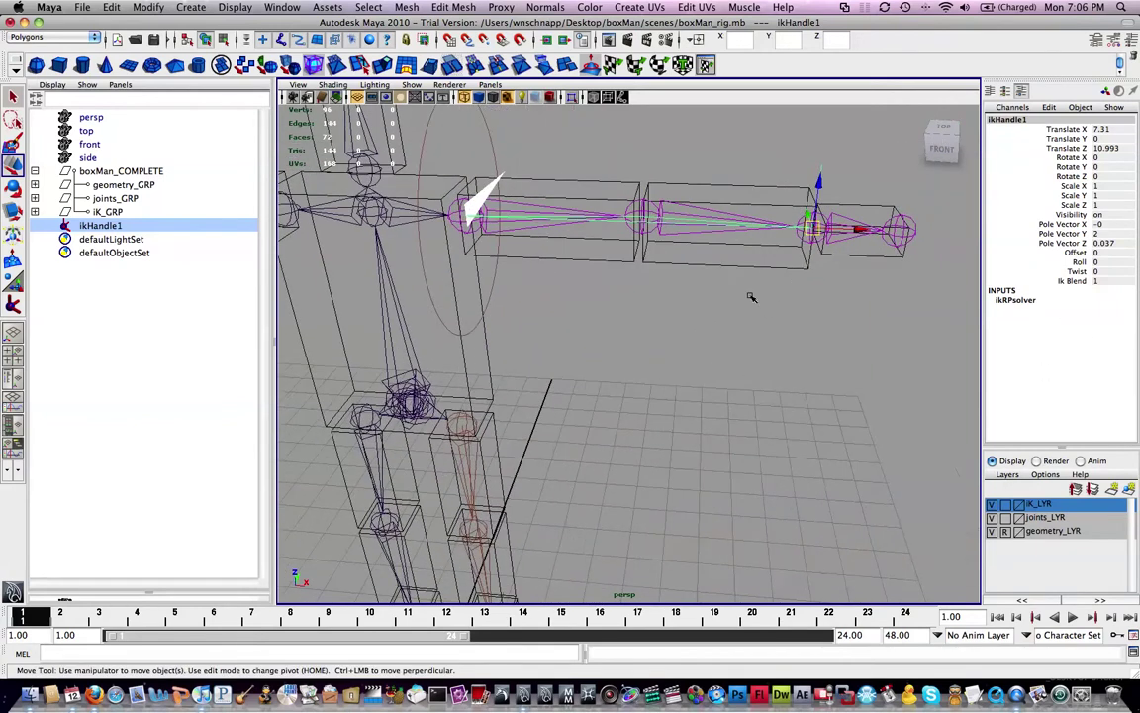
pyautogui.keyDown('alt'); pyautogui.moveTo(683, 255); pyautogui.dragTo(640, 280); pyautogui.keyUp('alt')
pyautogui.moveTo(729, 260); pyautogui.dragTo(427, 366)
pyautogui.moveTo(469, 259); pyautogui.dragTo(406, 346)
pyautogui.press('z')
pyautogui.press('z')
pyautogui.press('z')
pyautogui.press('z')
pyautogui.press('z')
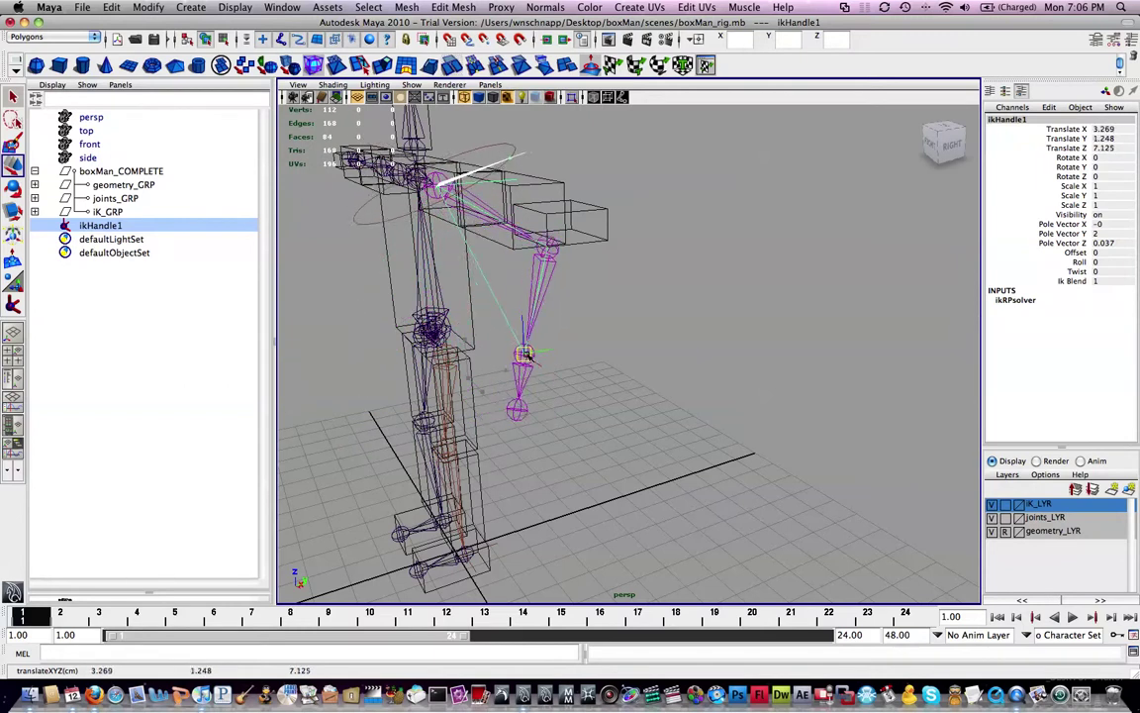
pyautogui.press('z')
pyautogui.press('z')
# Raise L_legIK to a Translate Z of about 2.655 to bend the left knee, and hide geometry_LYR.
pyautogui.keyDown('alt'); pyautogui.moveTo(502, 420); pyautogui.dragTo(666, 314, button='middle'); pyautogui.keyUp('alt')
pyautogui.keyDown('alt'); pyautogui.moveTo(666, 314); pyautogui.dragTo(594, 360); pyautogui.keyUp('alt')
pyautogui.click(589, 404)
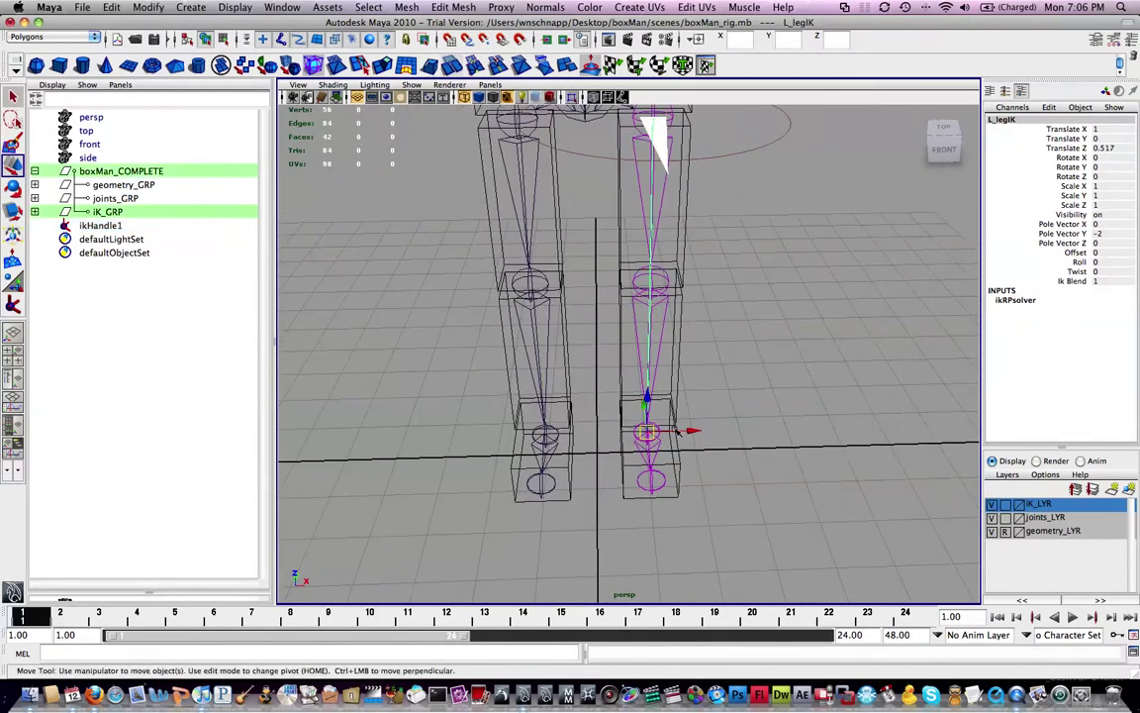
pyautogui.keyDown('alt'); pyautogui.moveTo(676, 440); pyautogui.dragTo(714, 315); pyautogui.keyUp('alt')
pyautogui.keyDown('alt'); pyautogui.moveTo(785, 339); pyautogui.dragTo(891, 465); pyautogui.keyUp('alt')
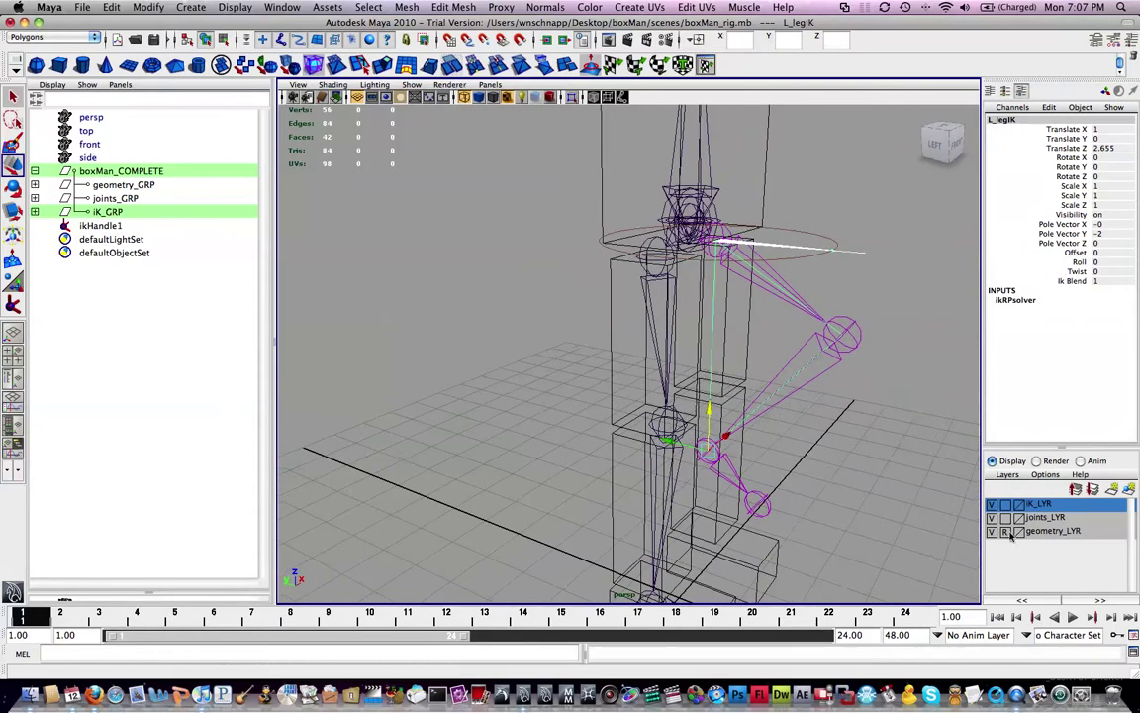
pyautogui.click(992, 531)
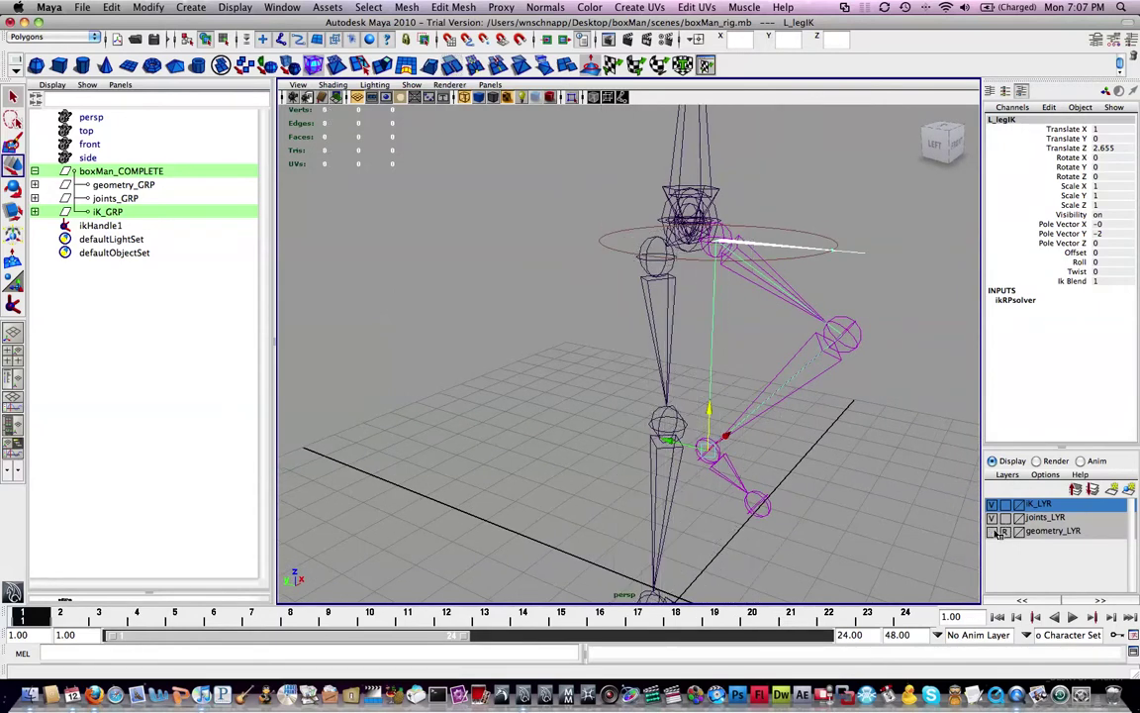
pyautogui.keyDown('alt'); pyautogui.moveTo(781, 308); pyautogui.dragTo(643, 396); pyautogui.keyUp('alt')
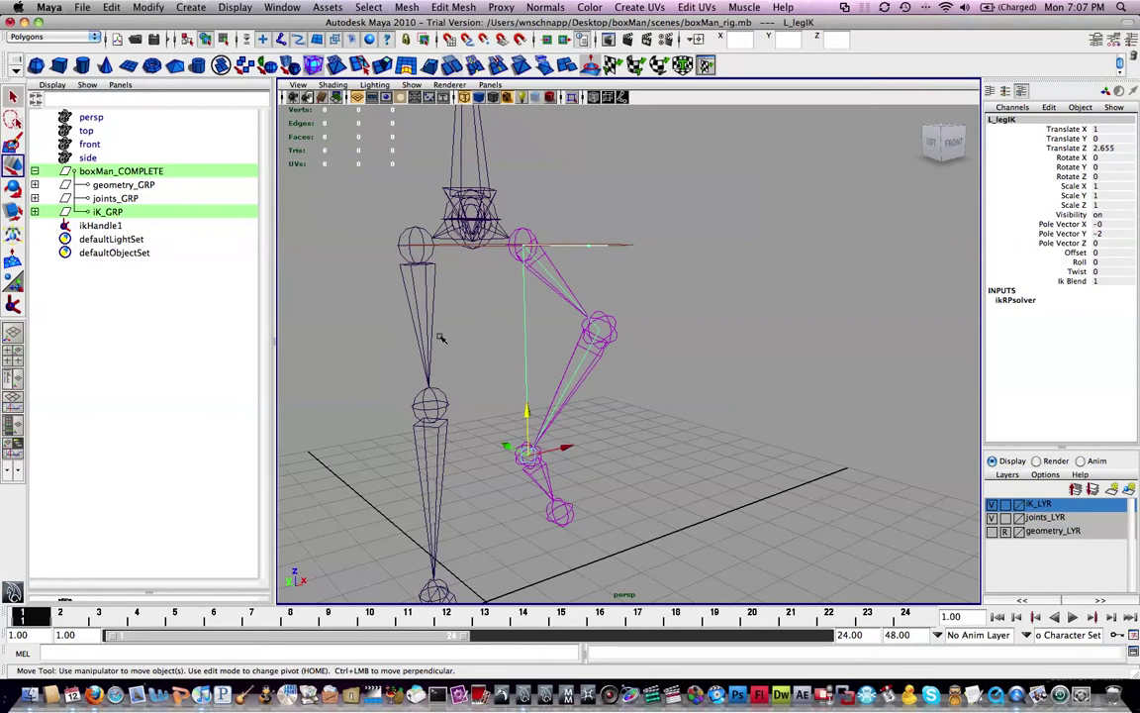
pyautogui.keyDown('alt'); pyautogui.moveTo(510, 328); pyautogui.dragTo(428, 343); pyautogui.keyUp('alt')
pyautogui.keyDown('alt'); pyautogui.moveTo(424, 371); pyautogui.dragTo(539, 398); pyautogui.keyUp('alt')
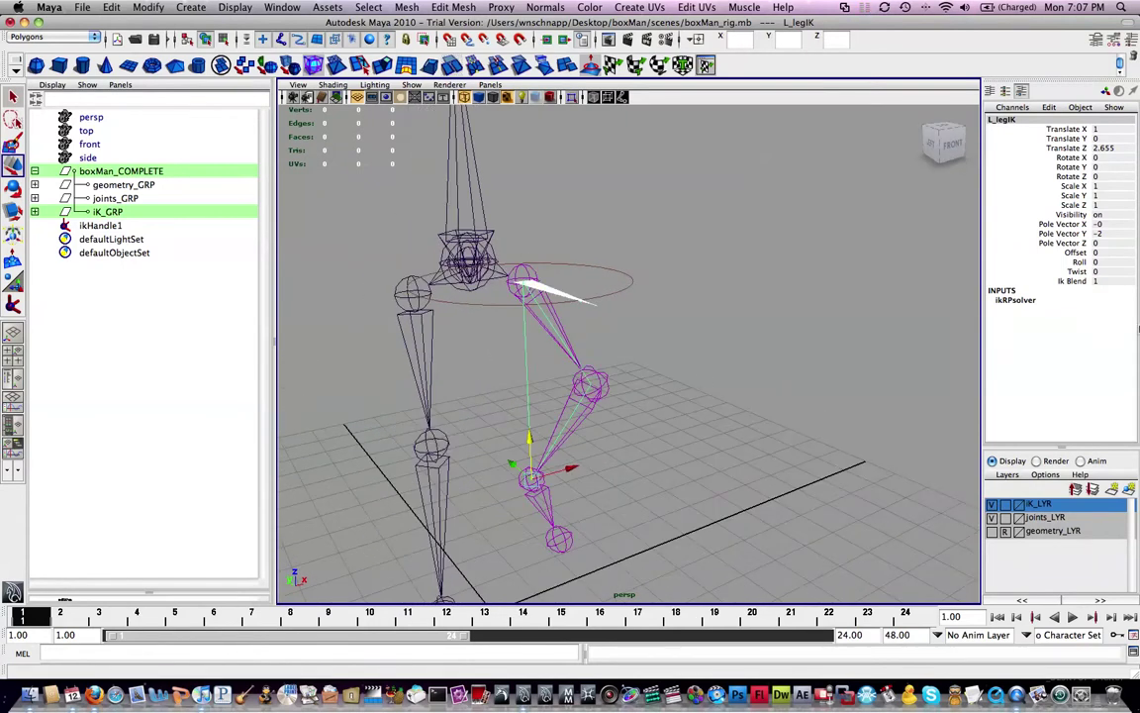
# Test the Twist of L_legIK on the bent left leg and undo the test changes.
pyautogui.click(1083, 273)
pyautogui.moveTo(709, 300); pyautogui.dragTo(696, 278, button='middle')
pyautogui.press('z')
pyautogui.press('z')
pyautogui.press('z')
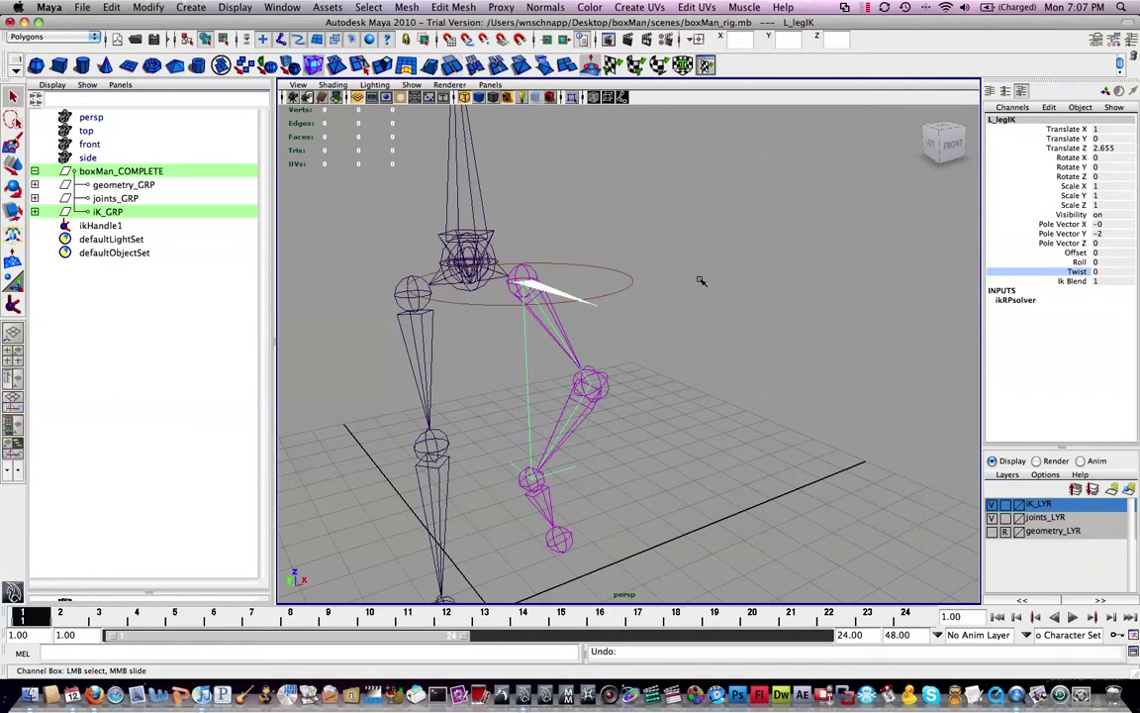
# Create a polygon cube on the grid in front of the character's left foot.
pyautogui.keyDown('alt'); pyautogui.moveTo(661, 415); pyautogui.dragTo(674, 302); pyautogui.keyUp('alt')
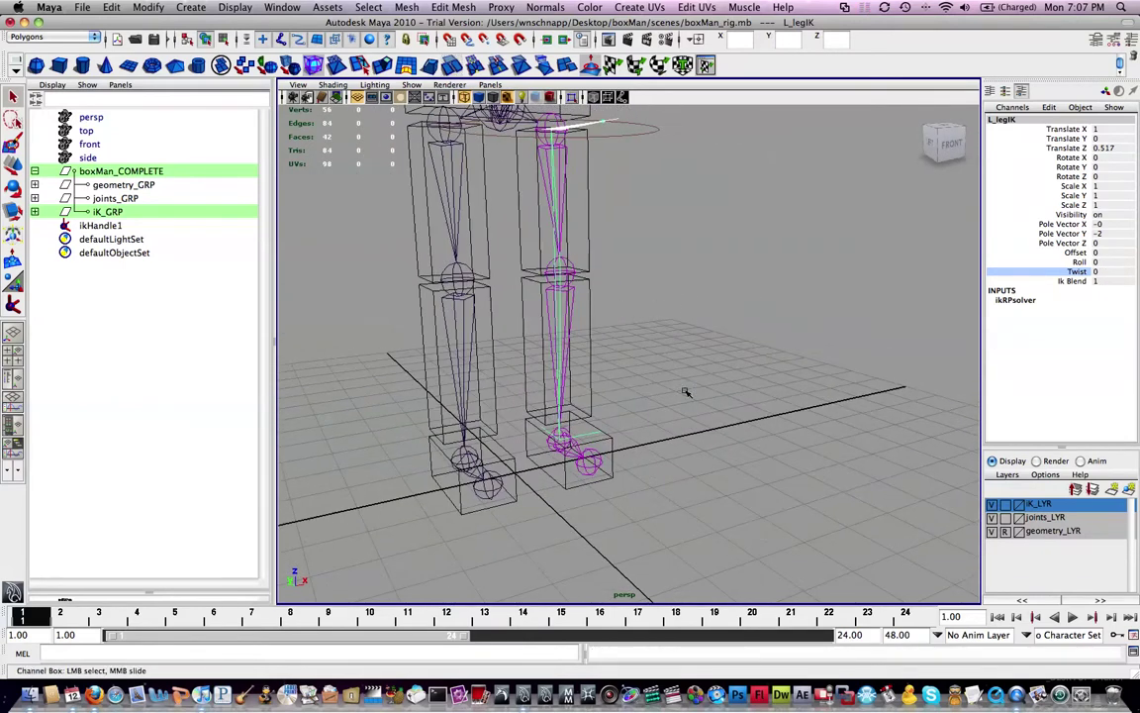
pyautogui.keyDown('alt'); pyautogui.moveTo(576, 321); pyautogui.dragTo(624, 324); pyautogui.keyUp('alt')
pyautogui.keyDown('alt'); pyautogui.moveTo(677, 366); pyautogui.dragTo(649, 286, button='middle'); pyautogui.keyUp('alt')
pyautogui.keyDown('alt'); pyautogui.moveTo(649, 277); pyautogui.dragTo(671, 372); pyautogui.keyUp('alt')
pyautogui.press('space')
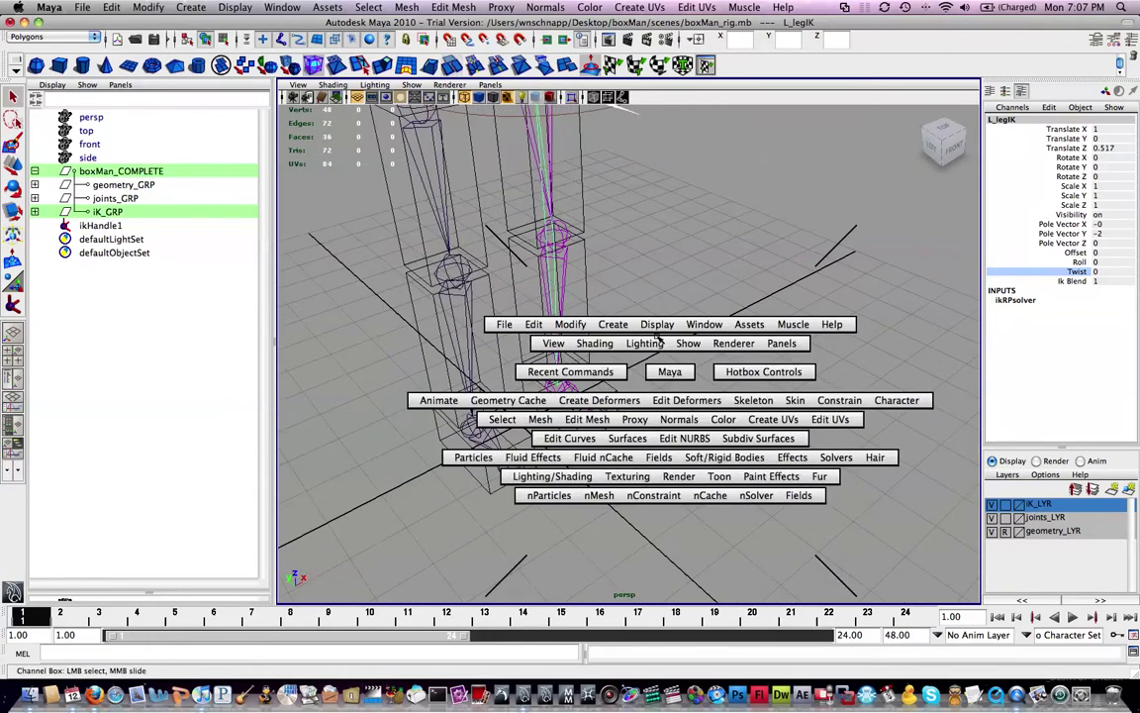
pyautogui.click(59, 65)
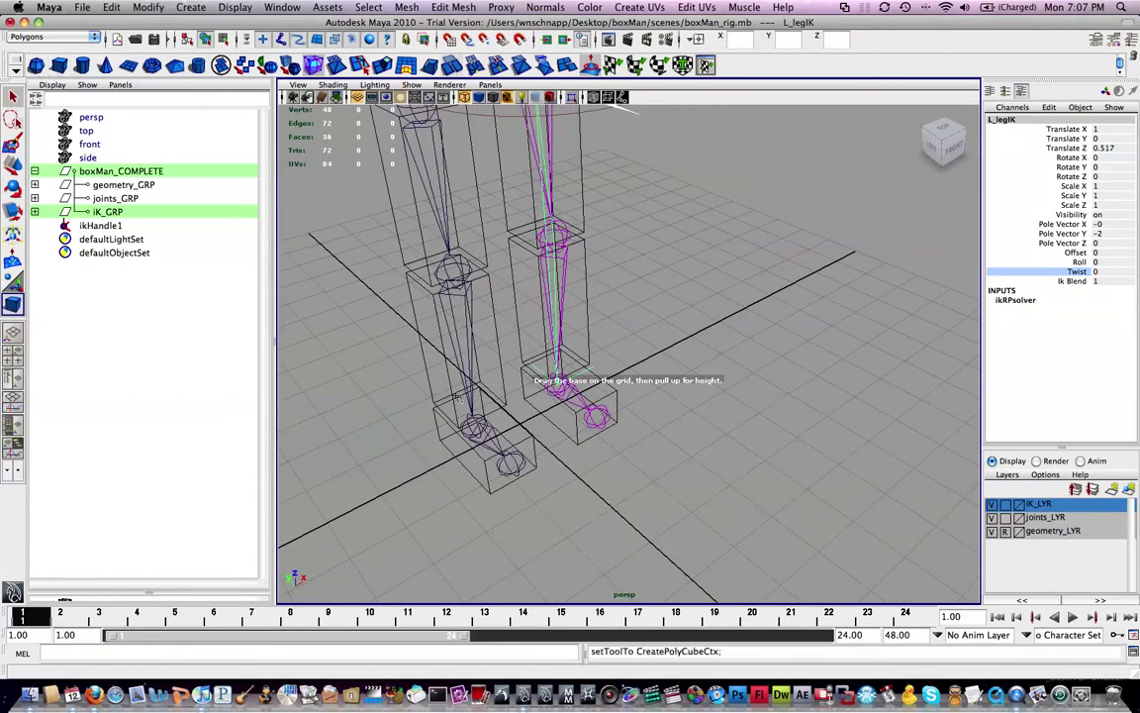
pyautogui.click(655, 487)
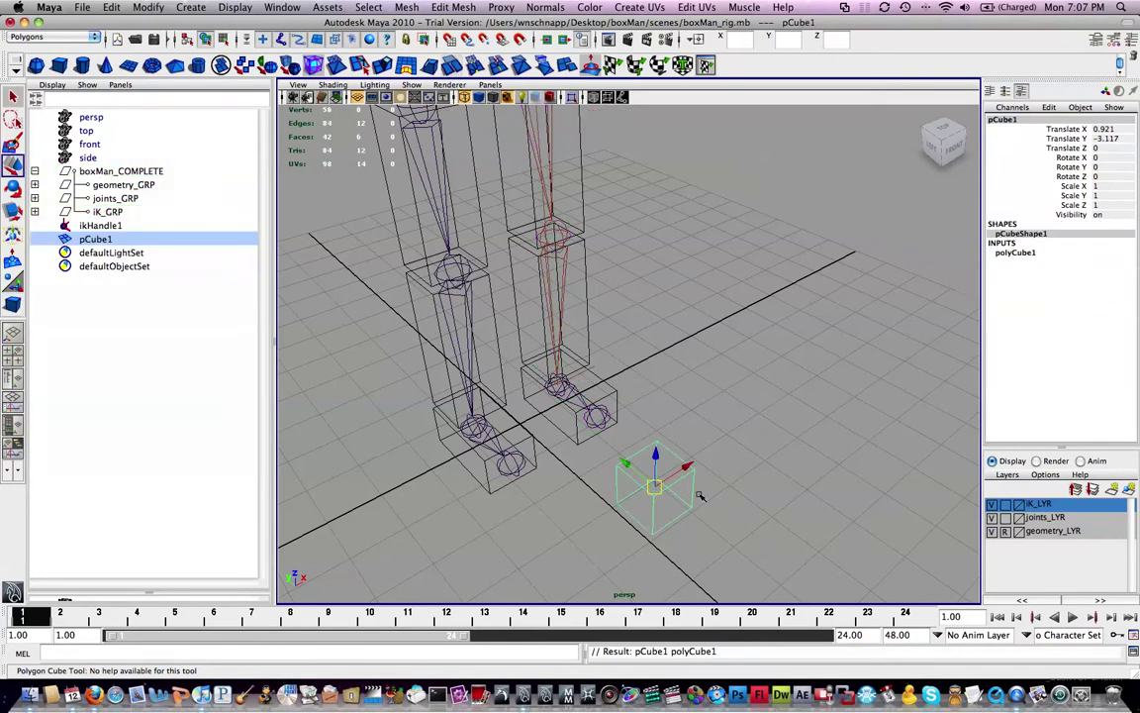
# Snap the cube to the left knee joint and pull it forward to a Translate Y of about -2.761.
pyautogui.moveTo(657, 455); pyautogui.dragTo(635, 201)
pyautogui.keyDown('alt'); pyautogui.moveTo(584, 285); pyautogui.dragTo(660, 266); pyautogui.keyUp('alt')
pyautogui.press('v')
pyautogui.moveTo(775, 219); pyautogui.dragTo(758, 355)
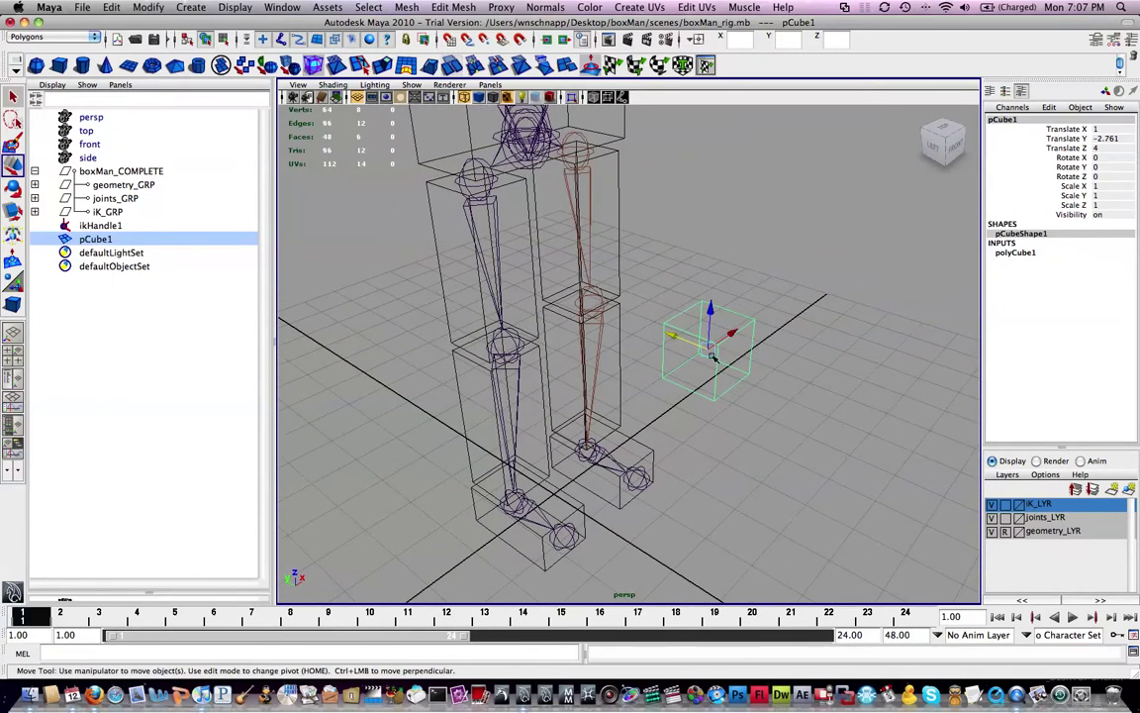
# Move the cube farther out in front of the left knee, to a Translate Y of about -3.807.
pyautogui.keyDown('alt'); pyautogui.moveTo(693, 404); pyautogui.dragTo(738, 407); pyautogui.keyUp('alt')
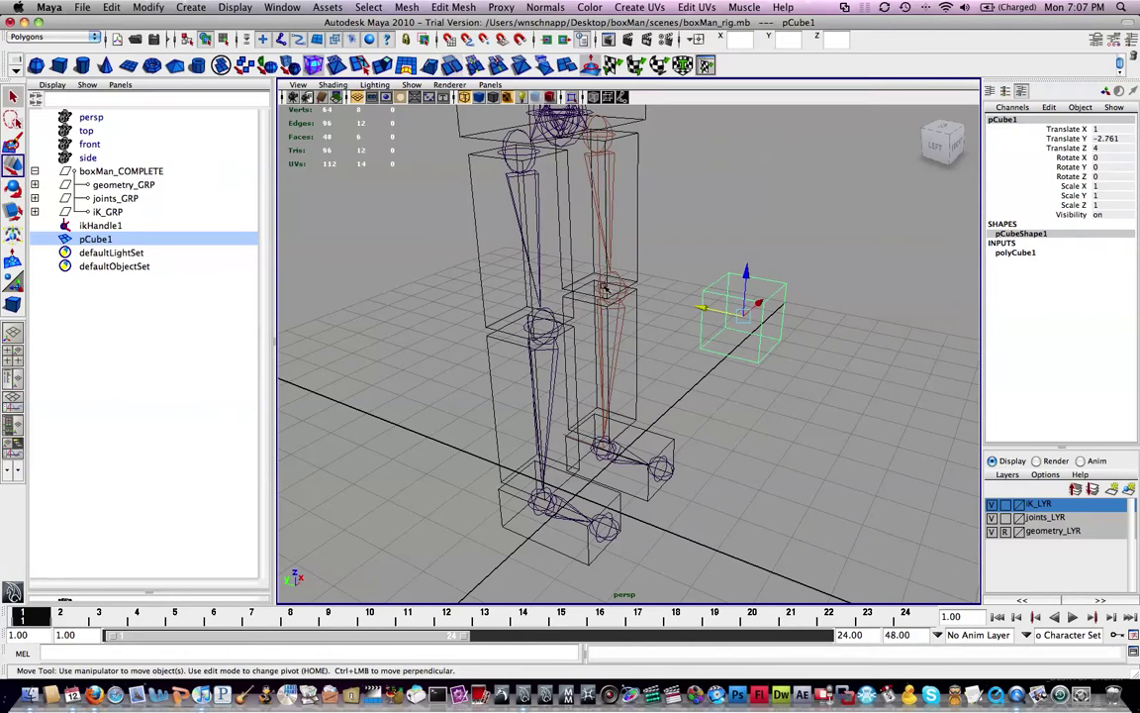
pyautogui.keyDown('alt'); pyautogui.moveTo(578, 247); pyautogui.dragTo(745, 391, button='right'); pyautogui.keyUp('alt')
pyautogui.keyDown('alt'); pyautogui.moveTo(745, 391); pyautogui.dragTo(685, 407); pyautogui.keyUp('alt')
pyautogui.keyDown('alt'); pyautogui.moveTo(698, 414); pyautogui.dragTo(680, 382, button='middle'); pyautogui.keyUp('alt')
pyautogui.keyDown('alt'); pyautogui.moveTo(697, 414); pyautogui.dragTo(687, 403); pyautogui.keyUp('alt')
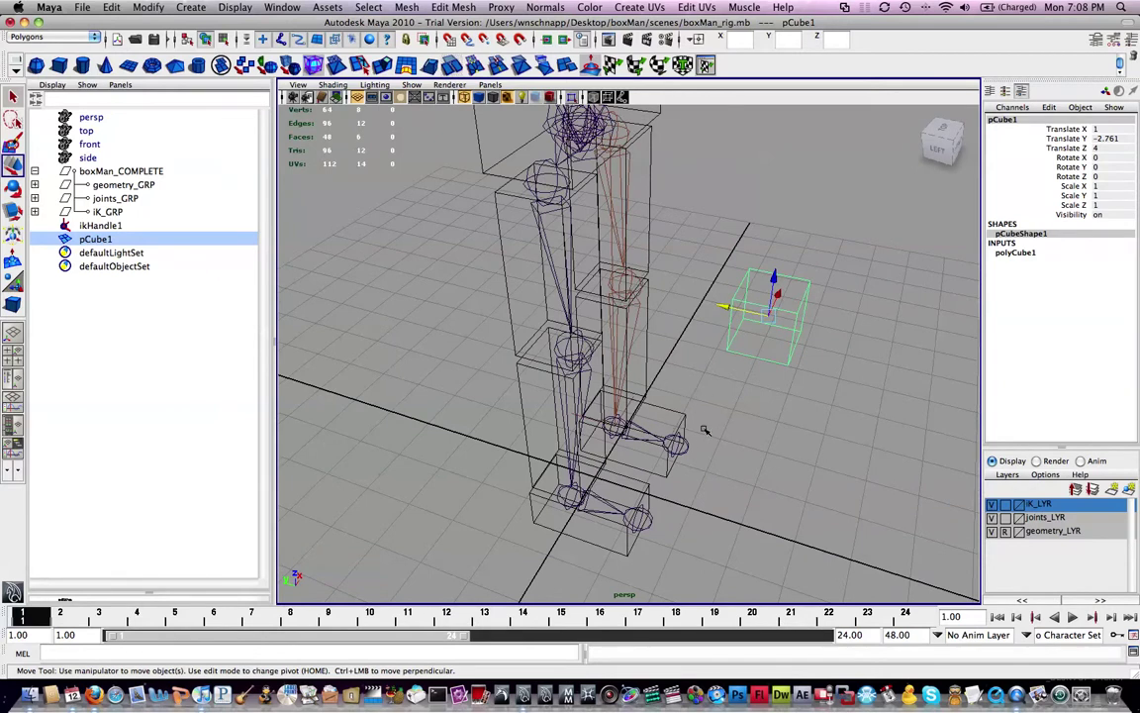
pyautogui.keyDown('alt'); pyautogui.moveTo(687, 440); pyautogui.dragTo(569, 406); pyautogui.keyUp('alt')
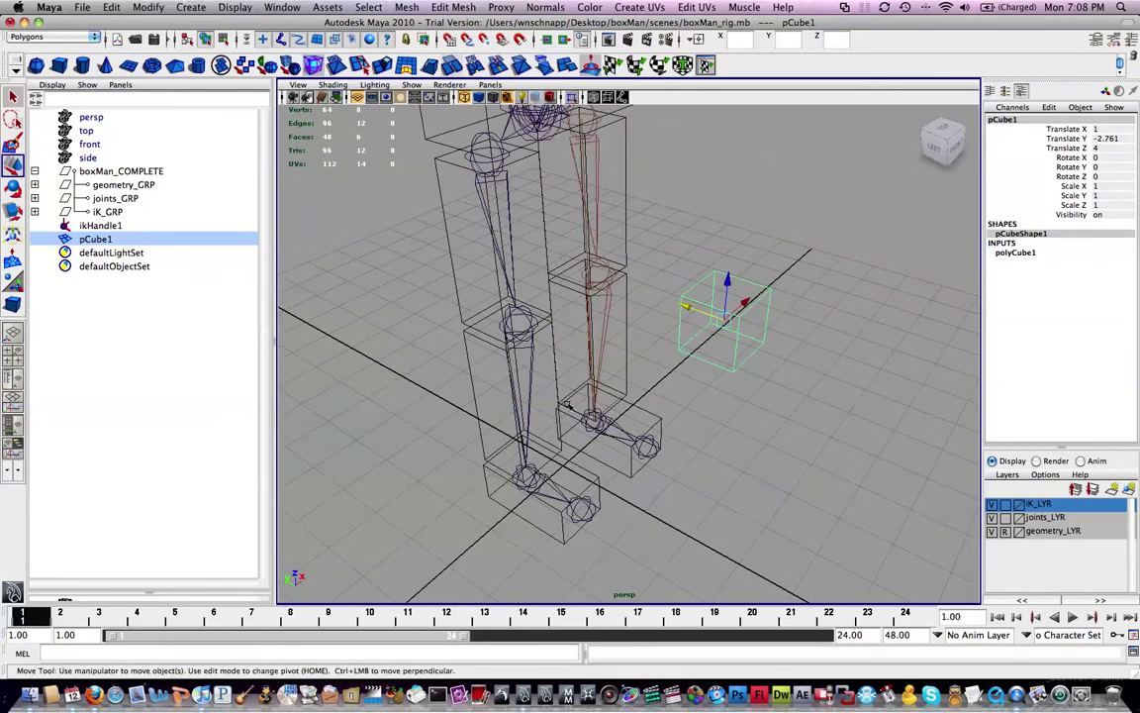
pyautogui.keyDown('alt'); pyautogui.moveTo(673, 407); pyautogui.dragTo(648, 436); pyautogui.keyUp('alt')
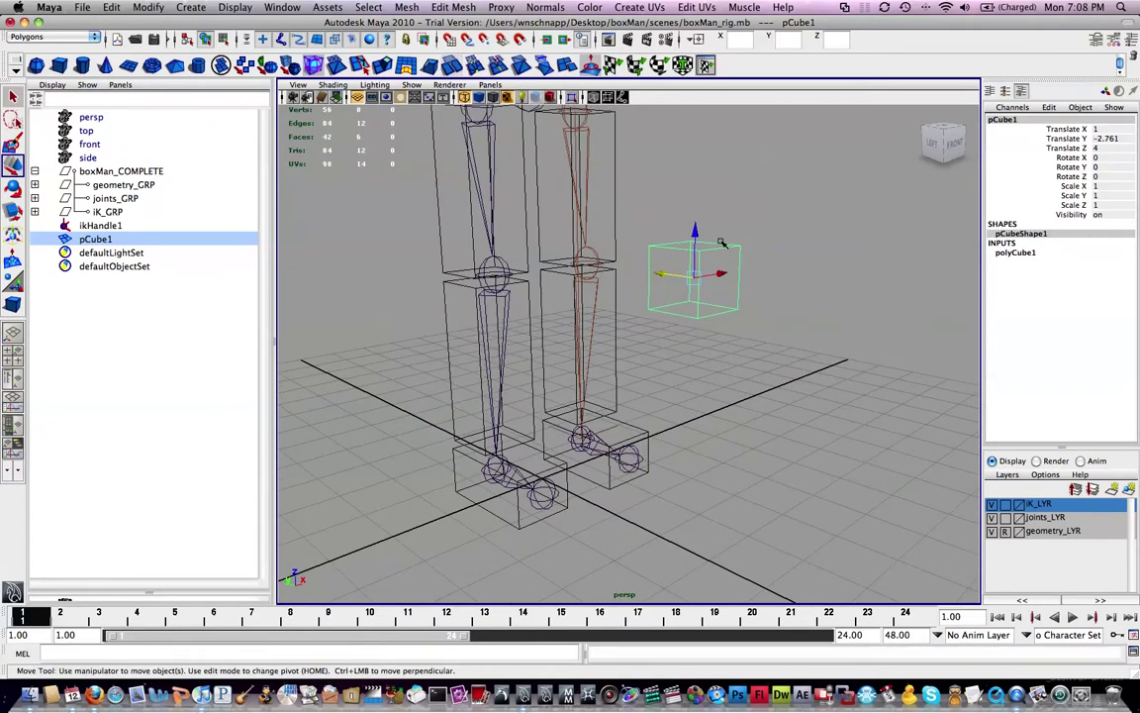
pyautogui.moveTo(775, 283)
pyautogui.keyDown('alt'); pyautogui.mouseDown()
pyautogui.moveTo(551, 264)
pyautogui.moveTo(810, 293)
pyautogui.moveTo(703, 290)
pyautogui.moveTo(776, 302)
pyautogui.mouseUp(); pyautogui.keyUp('alt')
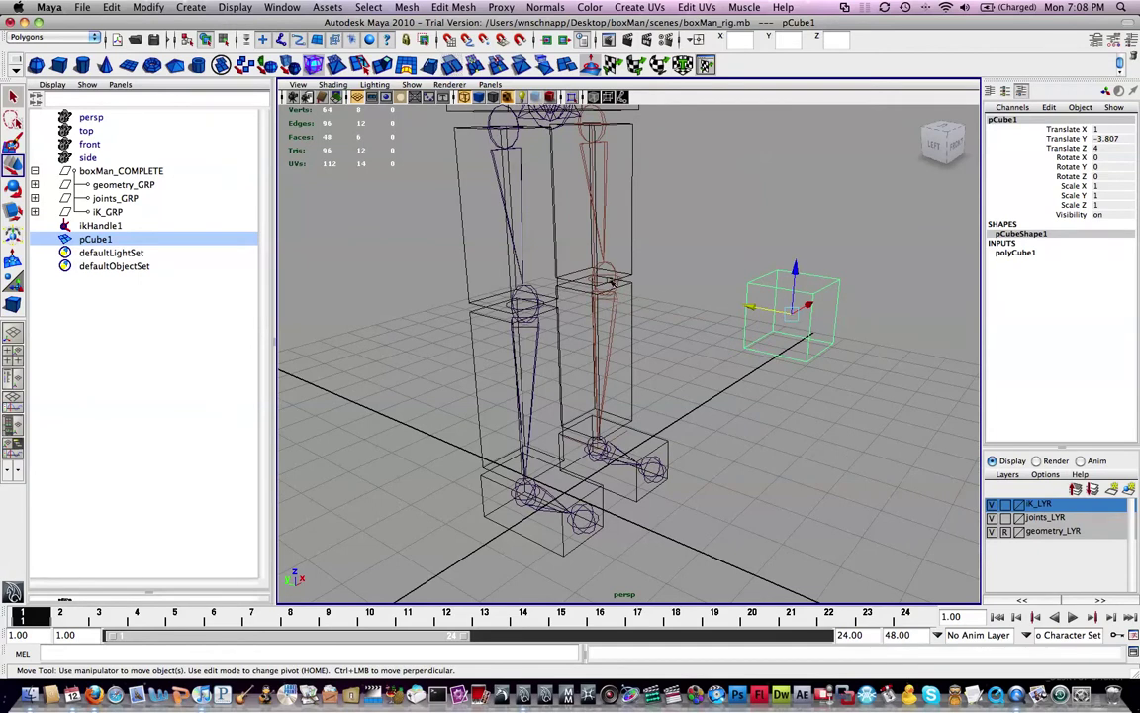
pyautogui.keyDown('alt'); pyautogui.moveTo(641, 290); pyautogui.dragTo(665, 329); pyautogui.keyUp('alt')
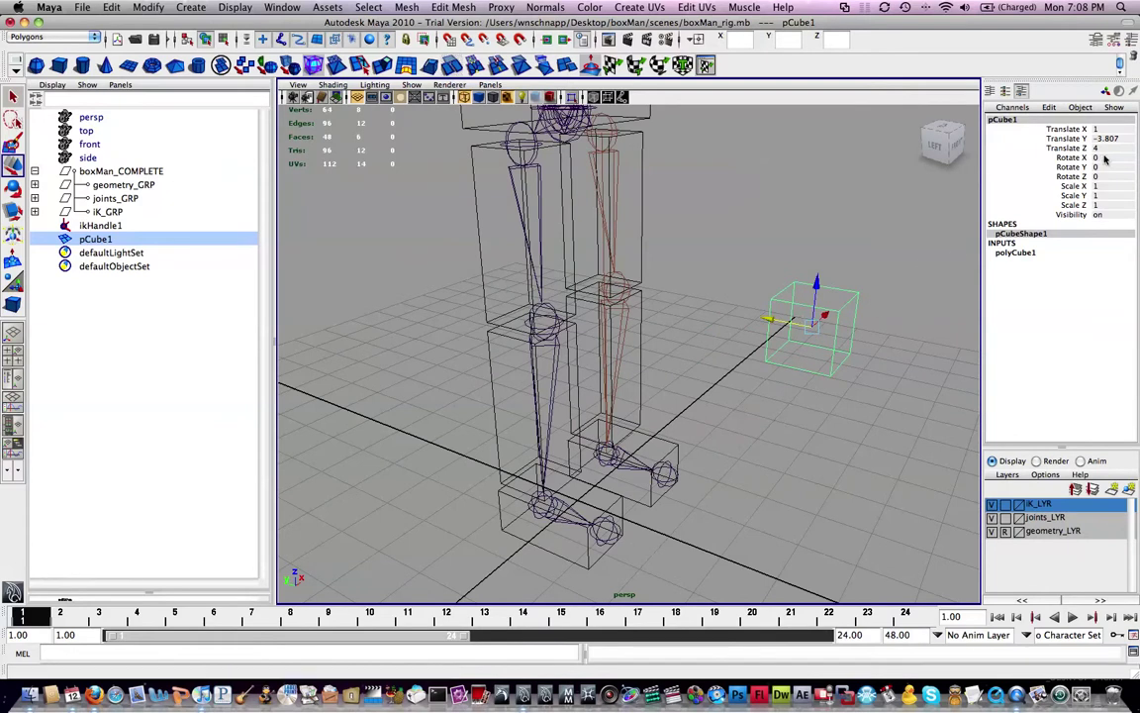
# Freeze the cube's transformations and delete its construction history.
pyautogui.press('space')
pyautogui.moveTo(656, 180); pyautogui.dragTo(690, 218)
pyautogui.keyDown('alt'); pyautogui.moveTo(692, 302); pyautogui.dragTo(656, 300); pyautogui.keyUp('alt')
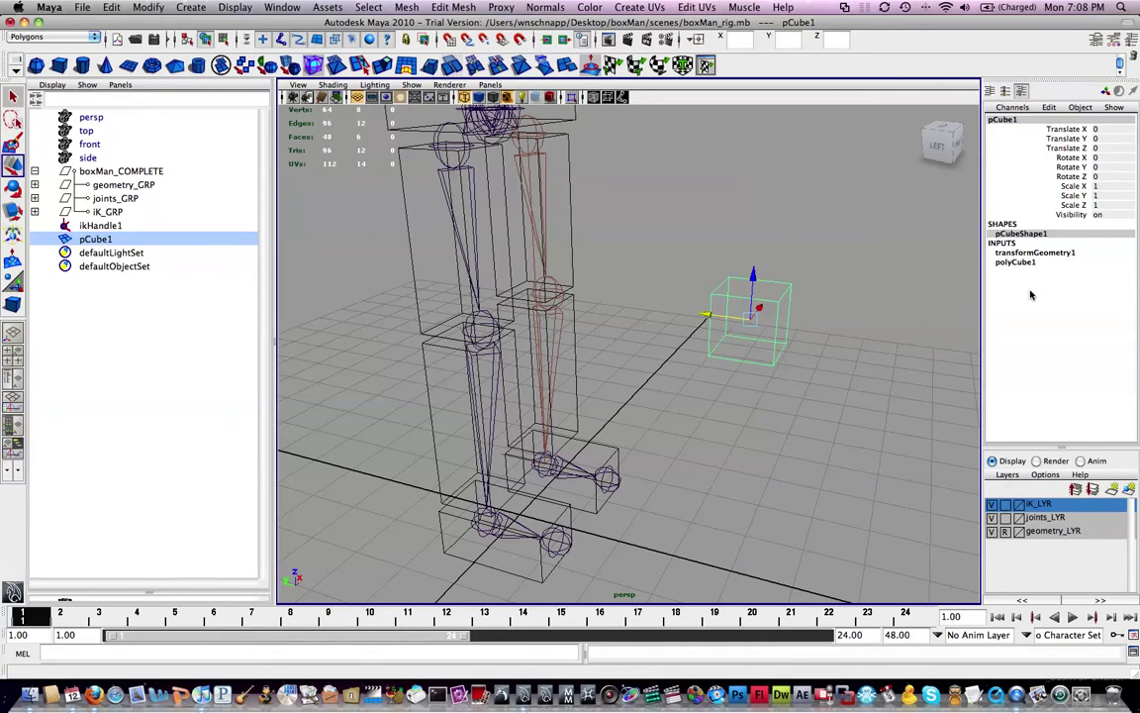
pyautogui.hotkey('alt', 'shift', 'd')
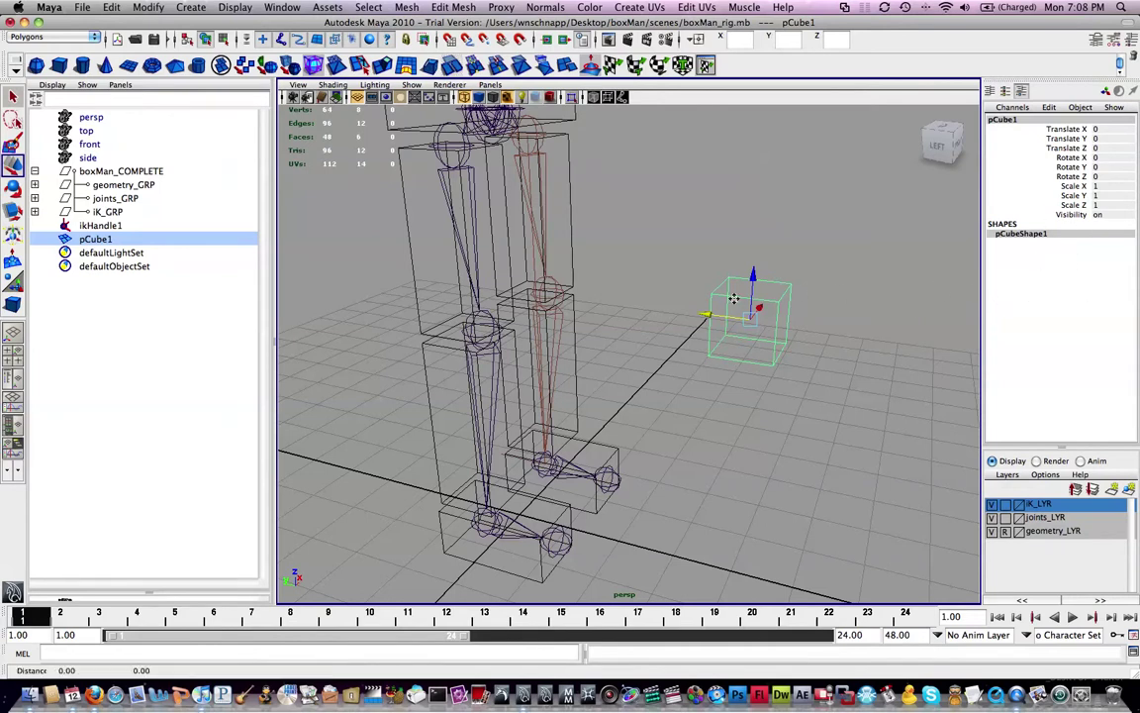
# Rename the cube in front of the left knee as L_kneePV.
pyautogui.keyDown('alt'); pyautogui.moveTo(712, 319); pyautogui.dragTo(788, 246, button='middle'); pyautogui.keyUp('alt')
pyautogui.keyDown('alt'); pyautogui.moveTo(788, 247); pyautogui.dragTo(775, 280); pyautogui.keyUp('alt')
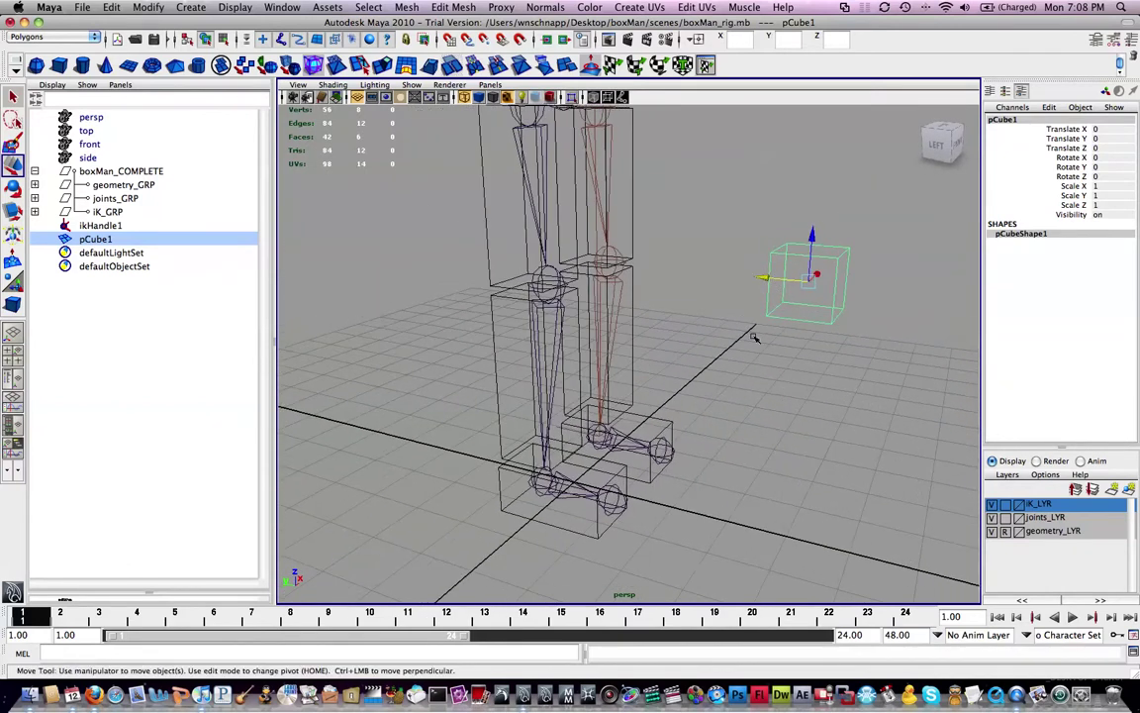
pyautogui.doubleClick(93, 238)
pyautogui.press('BackSpace')
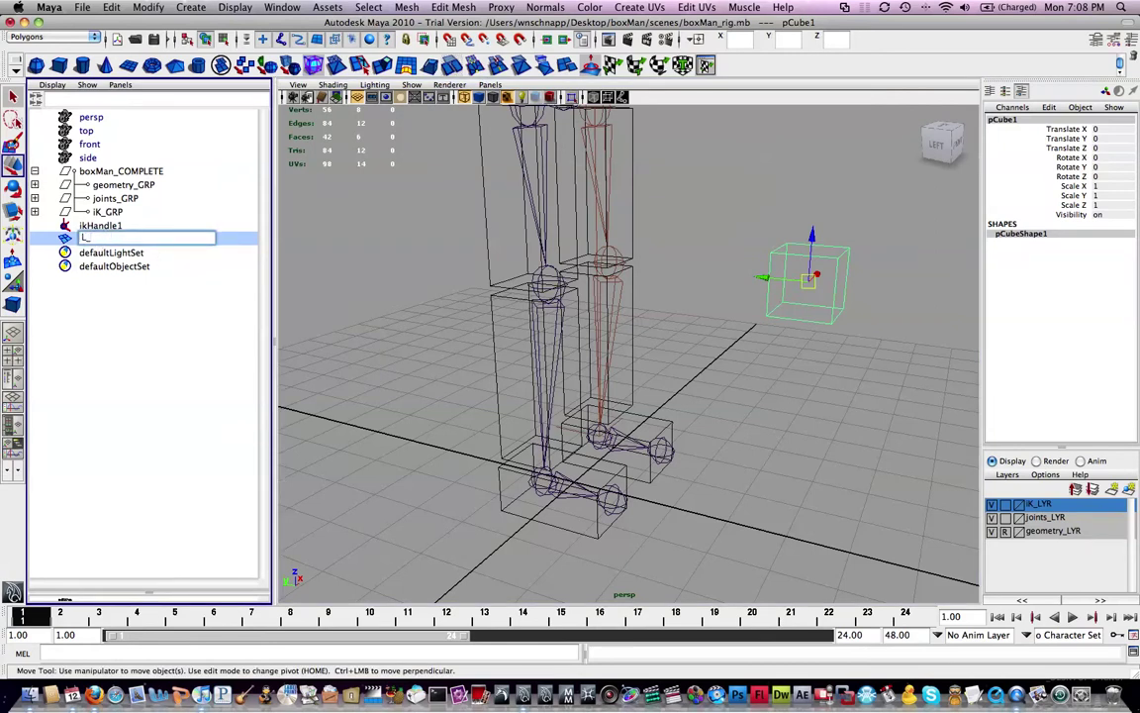
pyautogui.write('L_kneePV')
pyautogui.press('Return')
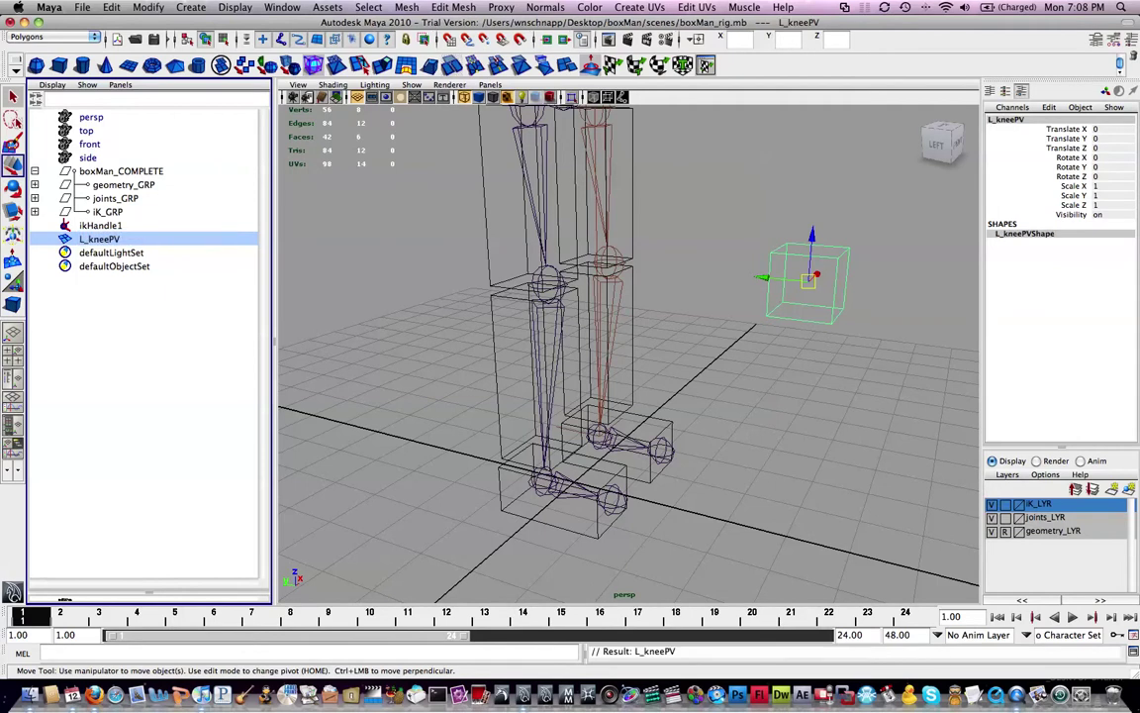
# Rename ikHandle1 as L_armIK and parent it under iK_GRP.
pyautogui.click(100, 225)
pyautogui.doubleClick(101, 226)
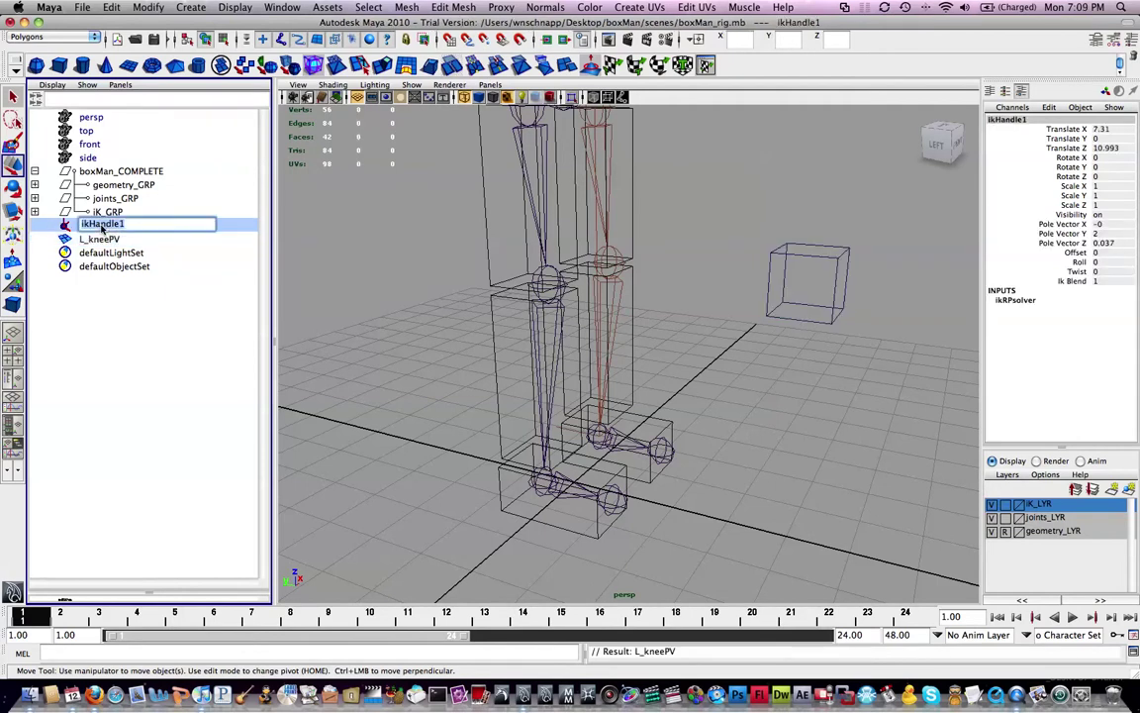
pyautogui.write('L_')
pyautogui.write('armIK')
pyautogui.press('Return')
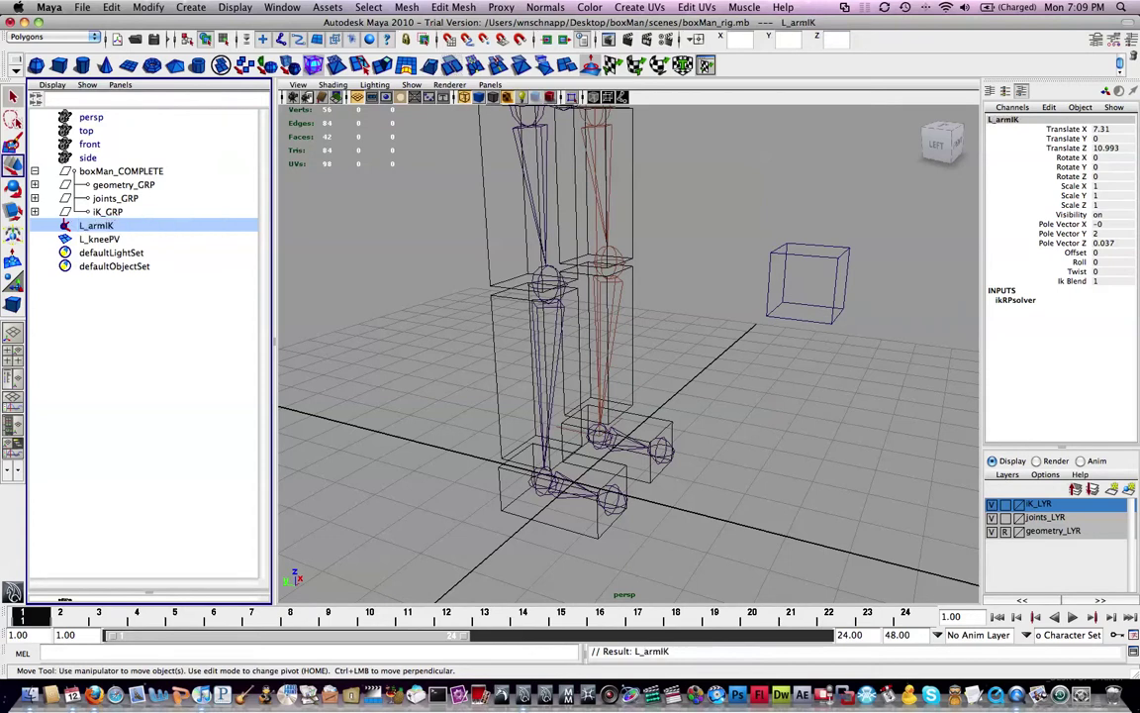
pyautogui.moveTo(96, 226)
pyautogui.mouseDown(button='middle')
pyautogui.moveTo(94, 196)
pyautogui.moveTo(92, 214)
pyautogui.mouseUp(button='middle')
pyautogui.click(34, 212)
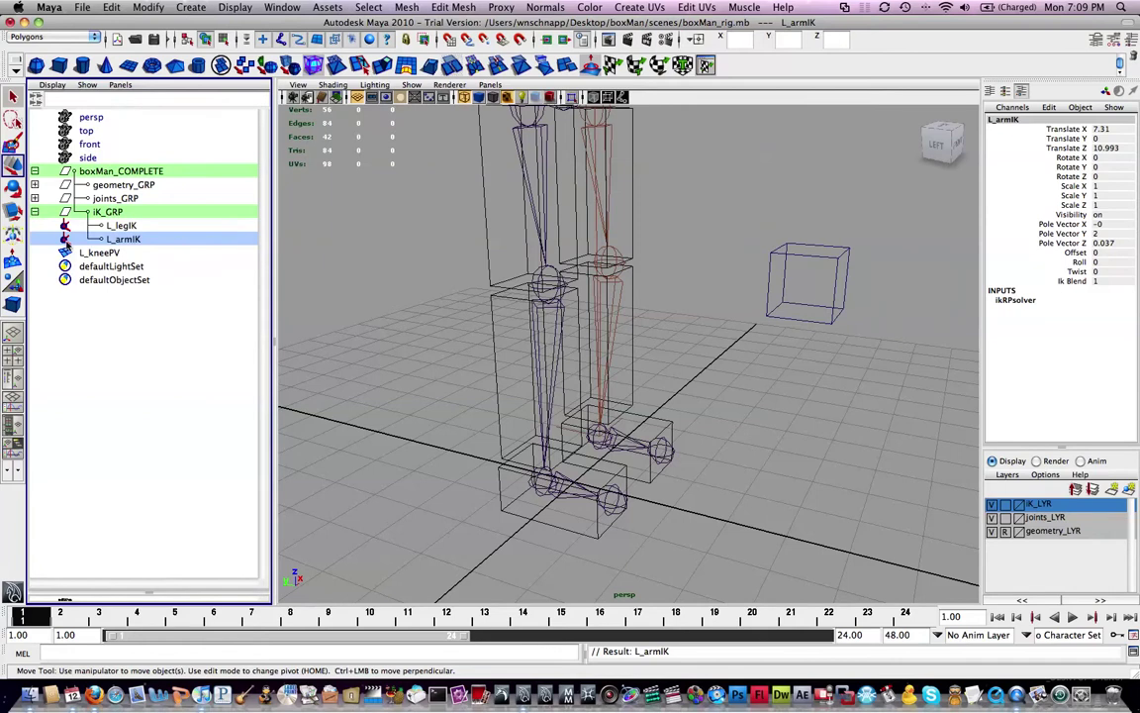
# Examine the transform values of L_kneePV, L_legIK, L_armIK and the hipsUpper and root joints.
pyautogui.keyDown('alt'); pyautogui.moveTo(649, 259); pyautogui.dragTo(633, 335, button='middle'); pyautogui.keyUp('alt')
pyautogui.keyDown('alt'); pyautogui.moveTo(634, 335); pyautogui.dragTo(579, 333); pyautogui.keyUp('alt')
pyautogui.keyDown('alt'); pyautogui.moveTo(580, 334); pyautogui.dragTo(639, 203, button='middle'); pyautogui.keyUp('alt')
pyautogui.moveTo(638, 203)
pyautogui.keyDown('alt'); pyautogui.mouseDown()
pyautogui.moveTo(786, 197)
pyautogui.moveTo(764, 260)
pyautogui.mouseUp(); pyautogui.keyUp('alt')
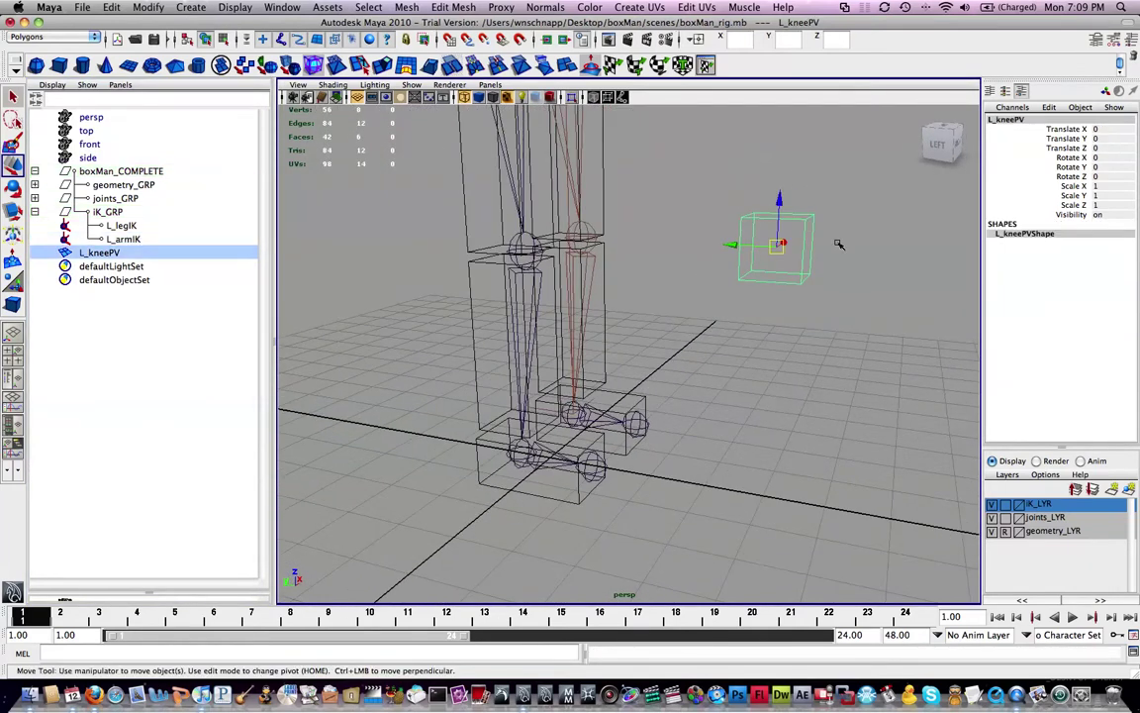
pyautogui.keyDown('alt'); pyautogui.moveTo(656, 261); pyautogui.dragTo(626, 259); pyautogui.keyUp('alt')
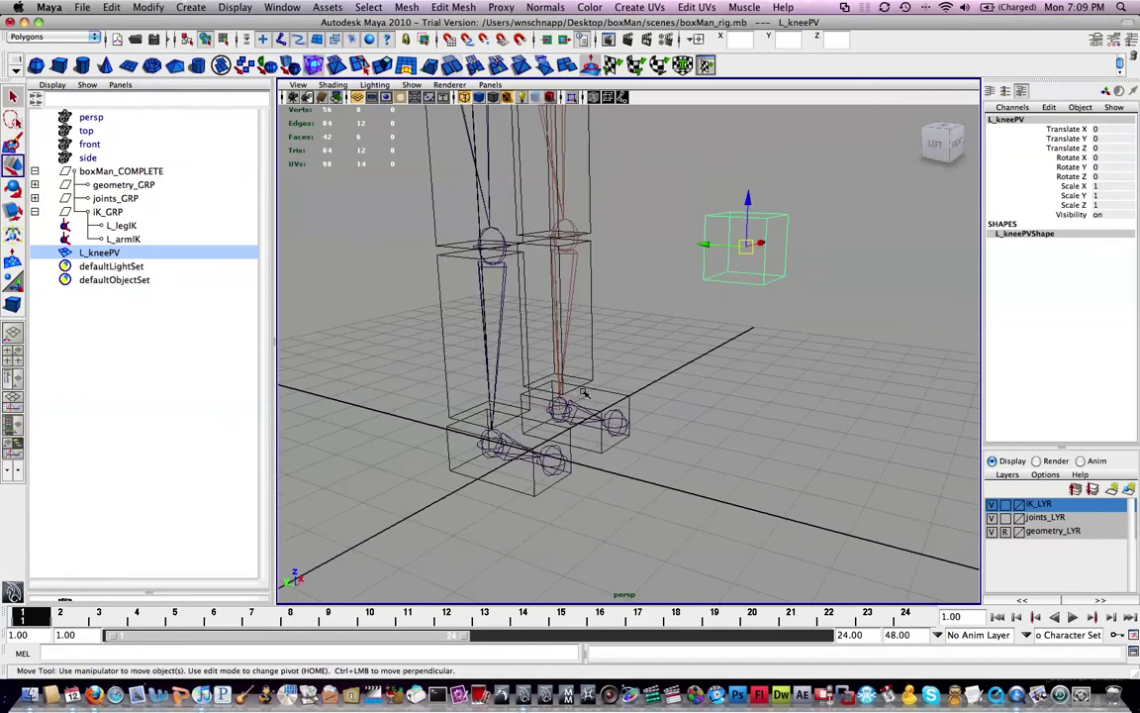
pyautogui.click(582, 398)
pyautogui.click(582, 398)
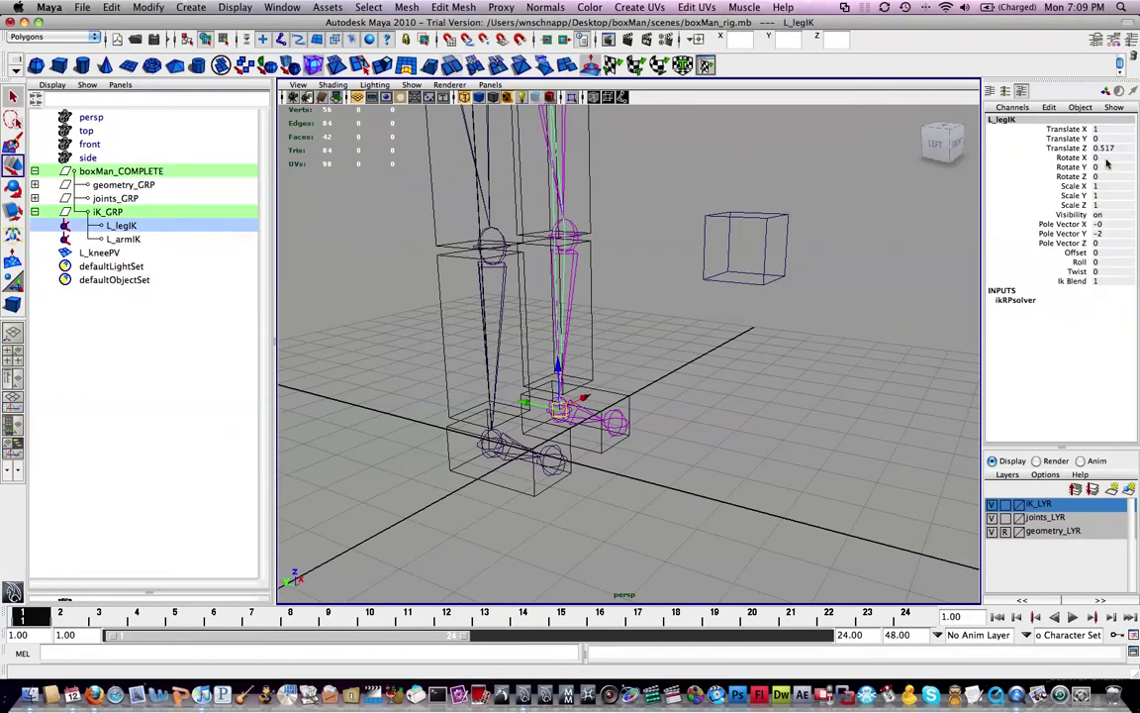
pyautogui.keyDown('alt'); pyautogui.moveTo(834, 183); pyautogui.dragTo(860, 440, button='middle'); pyautogui.keyUp('alt')
pyautogui.keyDown('alt'); pyautogui.moveTo(860, 440); pyautogui.dragTo(822, 296); pyautogui.keyUp('alt')
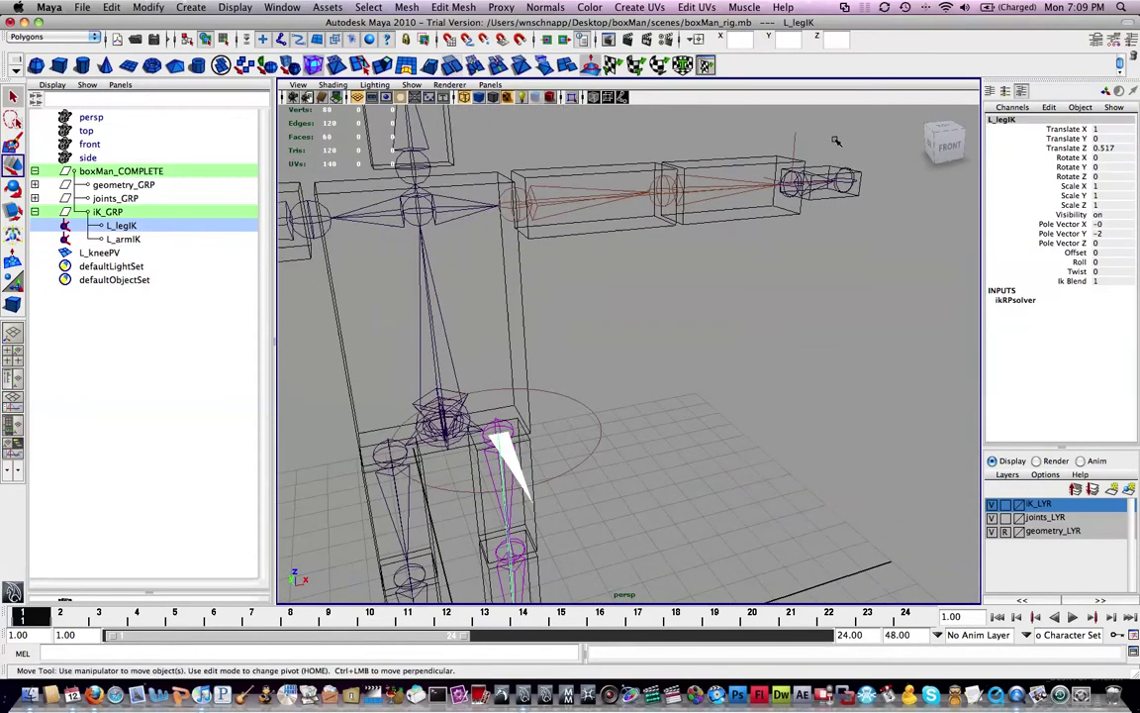
pyautogui.moveTo(720, 161); pyautogui.dragTo(775, 137)
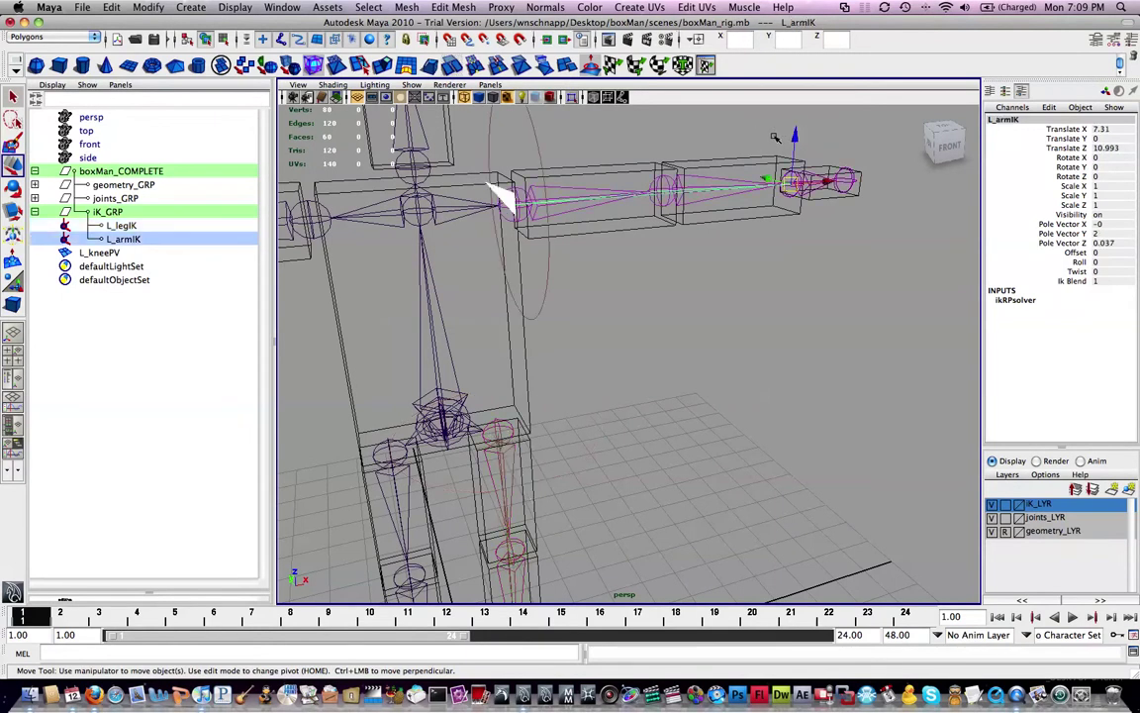
pyautogui.keyDown('alt'); pyautogui.moveTo(744, 323); pyautogui.dragTo(655, 338); pyautogui.keyUp('alt')
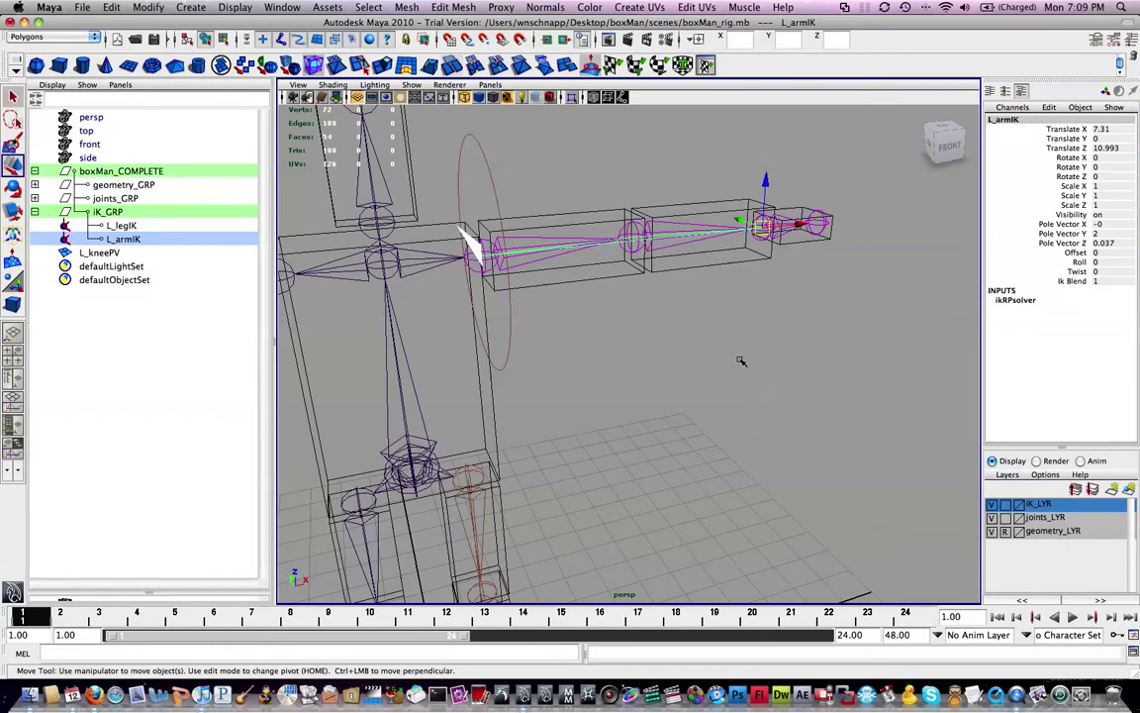
pyautogui.keyDown('alt'); pyautogui.moveTo(598, 333); pyautogui.dragTo(521, 275); pyautogui.keyUp('alt')
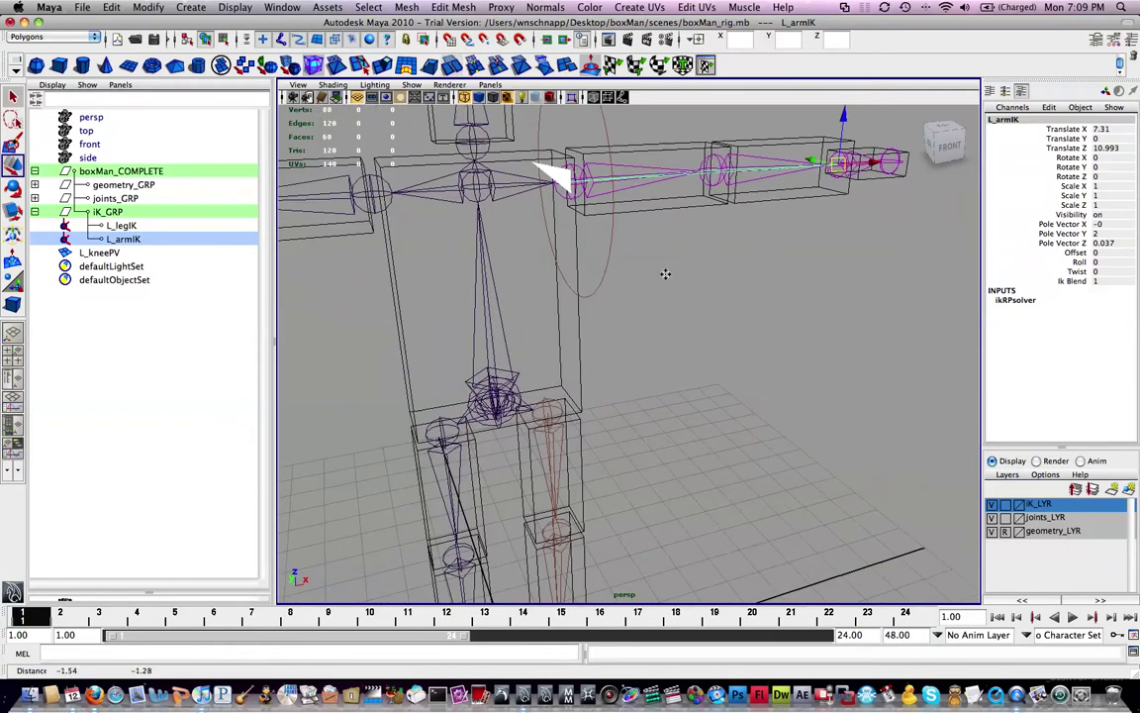
pyautogui.click(475, 308)
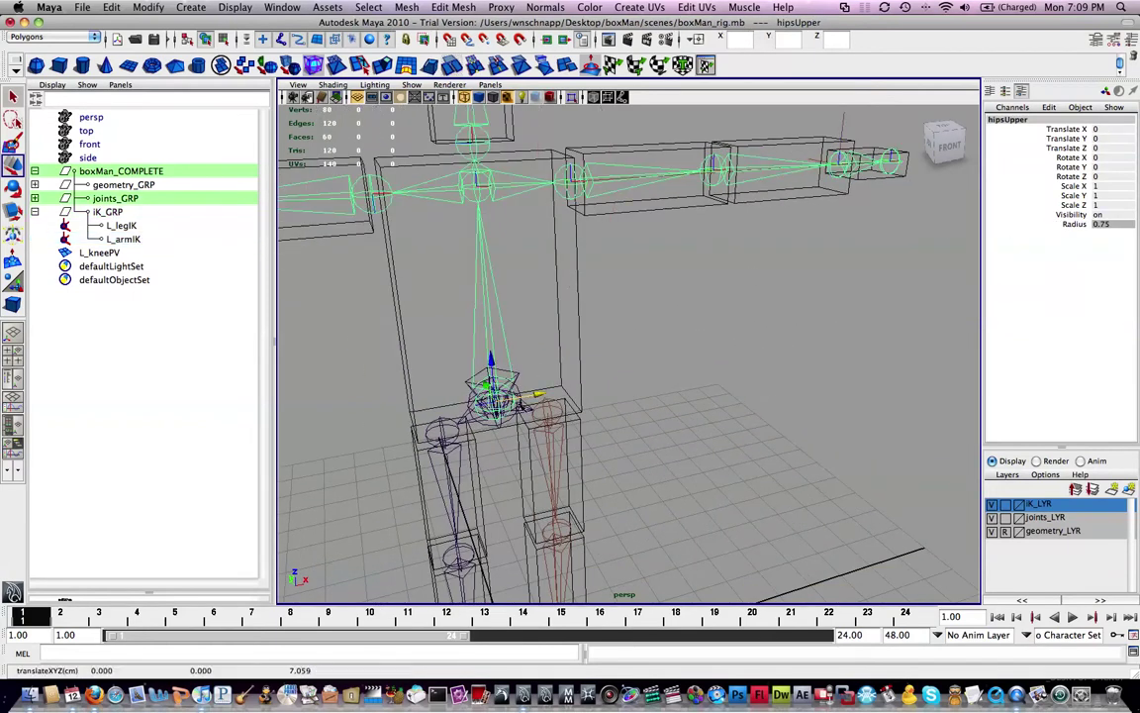
pyautogui.click(470, 372)
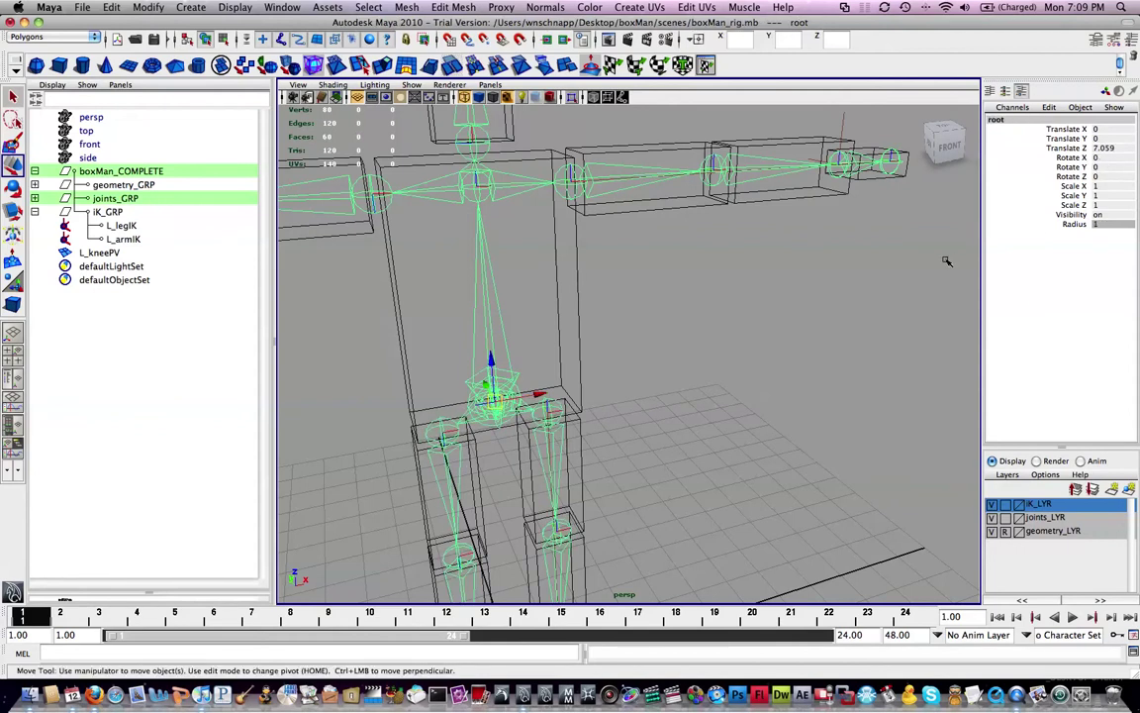
pyautogui.keyDown('alt'); pyautogui.moveTo(733, 298); pyautogui.dragTo(602, 516); pyautogui.keyUp('alt')
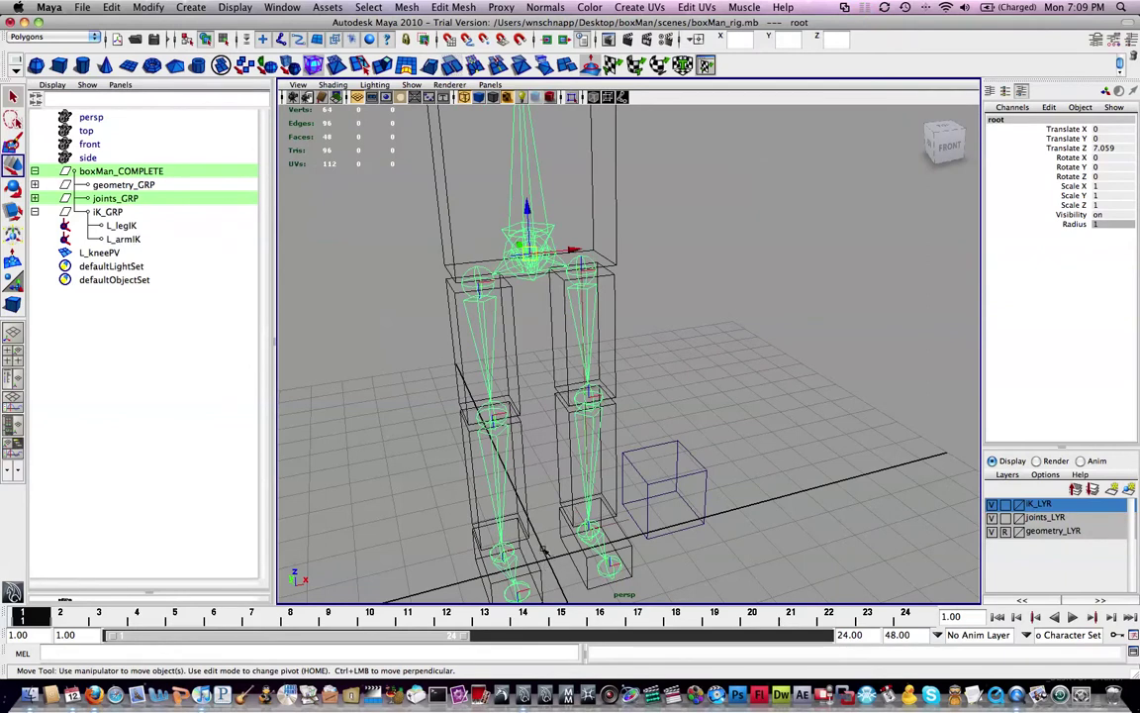
# Constrain L_legIK to the L_kneePV cube with a pole vector constraint.
pyautogui.keyDown('alt'); pyautogui.moveTo(699, 289); pyautogui.dragTo(692, 396); pyautogui.keyUp('alt')
pyautogui.keyDown('alt'); pyautogui.moveTo(692, 396); pyautogui.dragTo(692, 416, button='right'); pyautogui.keyUp('alt')
pyautogui.keyDown('alt'); pyautogui.moveTo(692, 416); pyautogui.dragTo(708, 378); pyautogui.keyUp('alt')
pyautogui.keyDown('alt'); pyautogui.moveTo(771, 441); pyautogui.dragTo(811, 282); pyautogui.keyUp('alt')
pyautogui.keyDown('alt'); pyautogui.moveTo(696, 259); pyautogui.dragTo(751, 291); pyautogui.keyUp('alt')
pyautogui.keyDown('alt'); pyautogui.moveTo(634, 182); pyautogui.dragTo(691, 339); pyautogui.keyUp('alt')
pyautogui.click(737, 477)
pyautogui.keyDown('alt'); pyautogui.moveTo(737, 477); pyautogui.dragTo(809, 345); pyautogui.keyUp('alt')
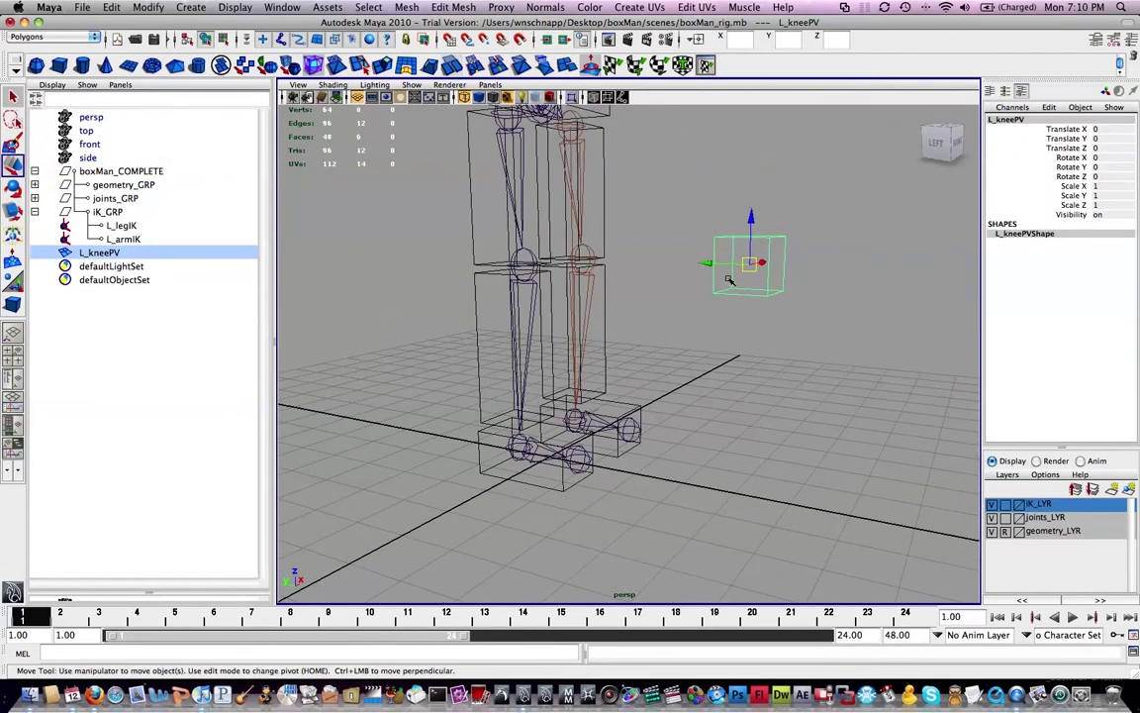
pyautogui.keyDown('shift'); pyautogui.click(595, 411); pyautogui.keyUp('shift')
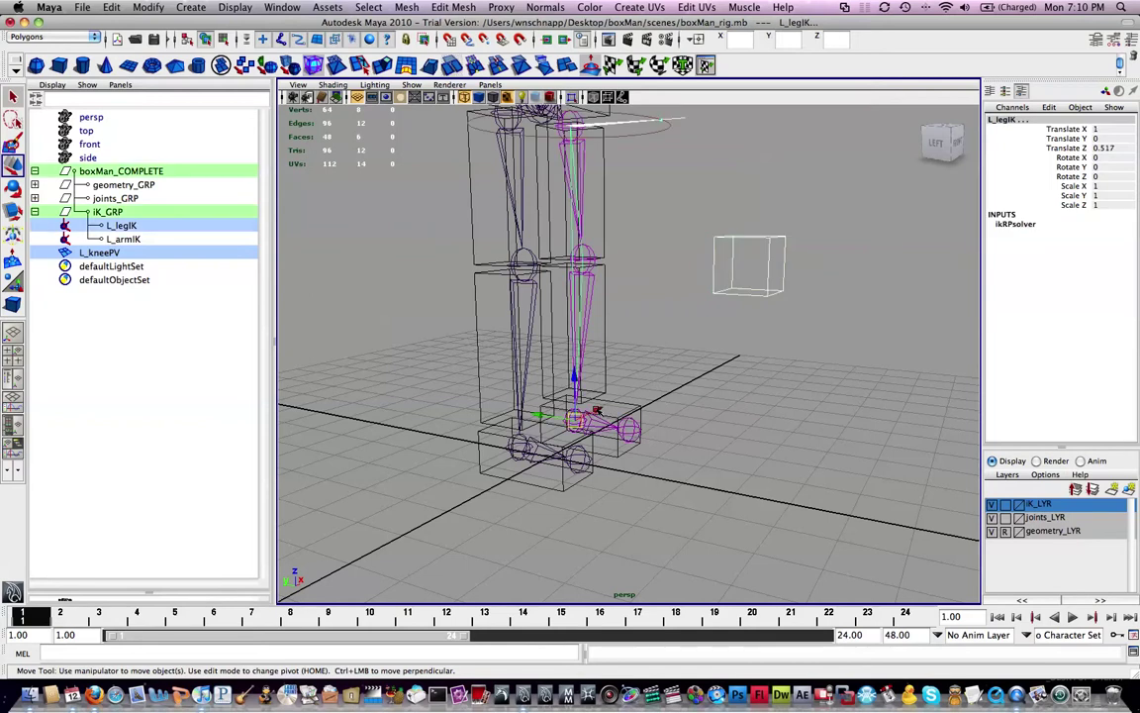
pyautogui.press('space')
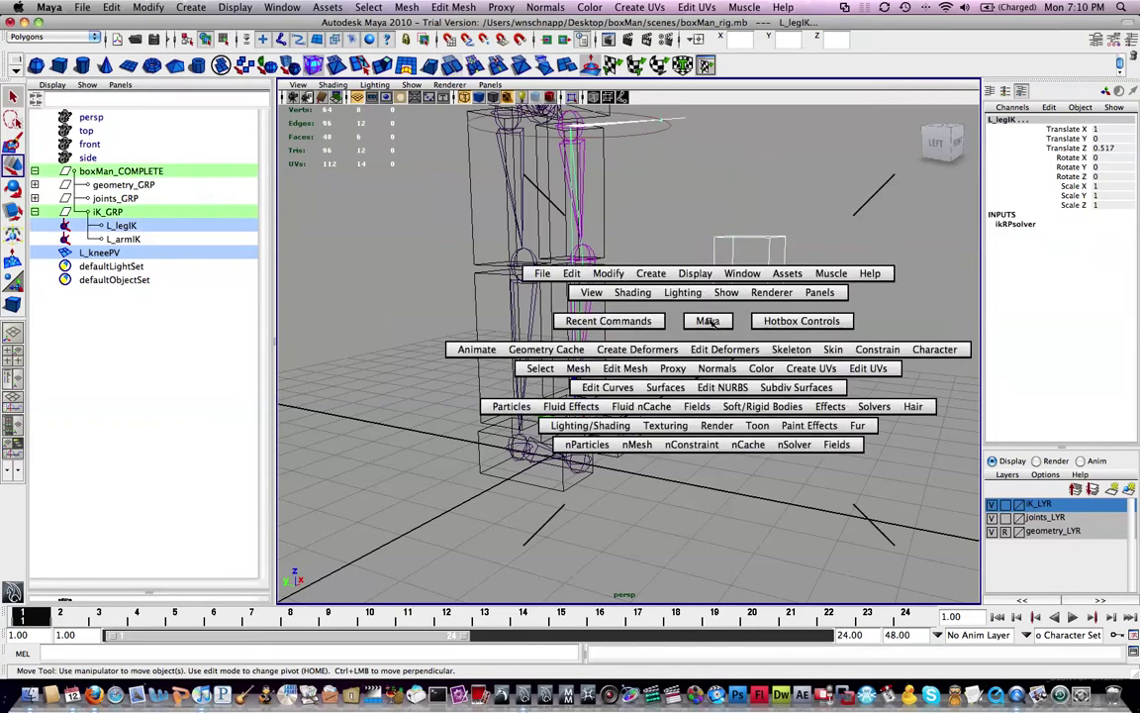
pyautogui.click(884, 353)
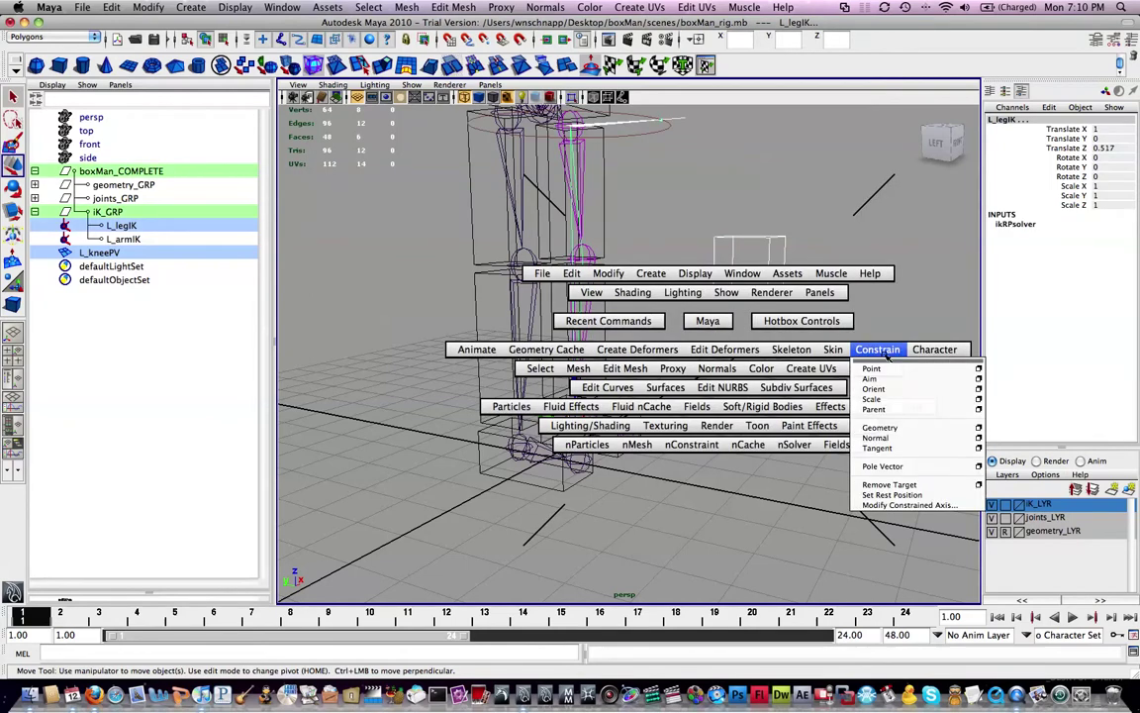
pyautogui.click(942, 467)
pyautogui.keyDown('alt'); pyautogui.moveTo(810, 263); pyautogui.dragTo(663, 188); pyautogui.keyUp('alt')
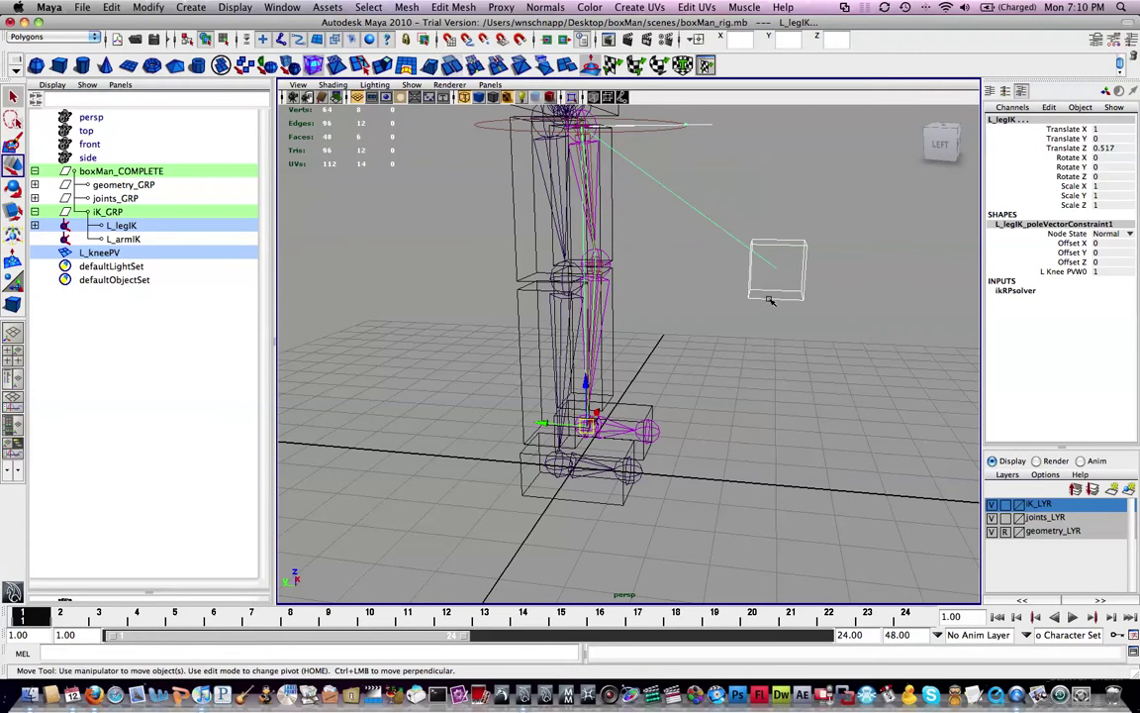
pyautogui.keyDown('alt'); pyautogui.moveTo(789, 279); pyautogui.dragTo(692, 259); pyautogui.keyUp('alt')
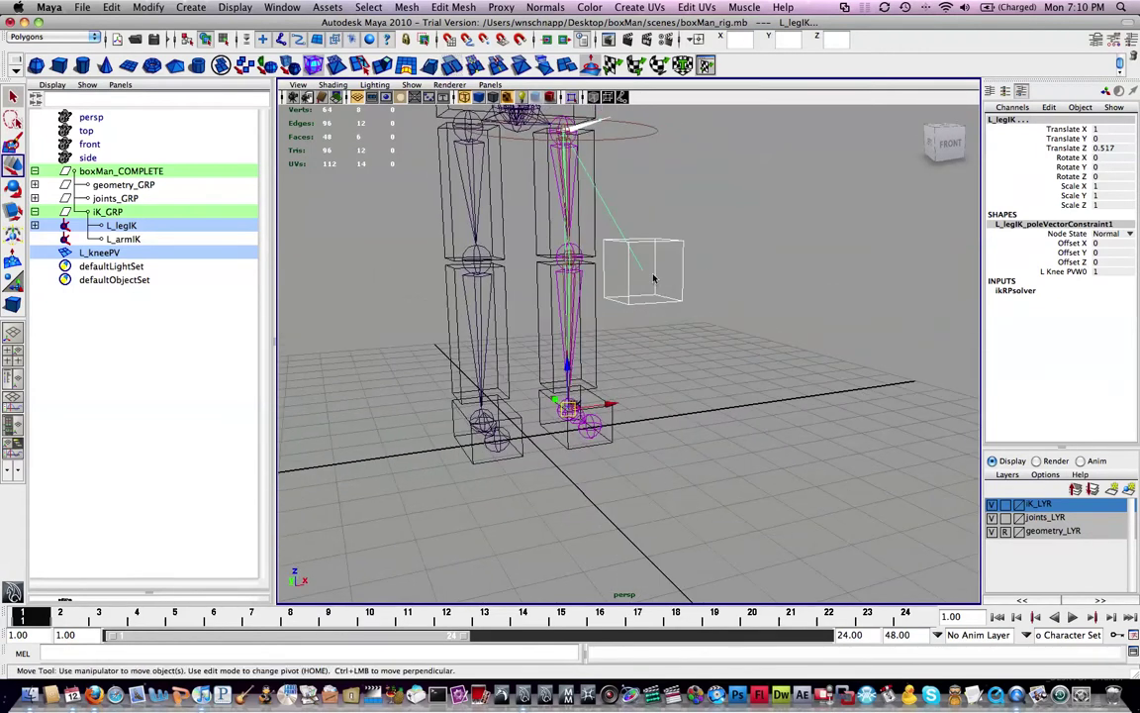
# Raise L_legIK along Z to a Translate Z of about 2.3 to test how the left knee bends.
pyautogui.click(674, 251)
pyautogui.click(672, 249)
pyautogui.keyDown('alt'); pyautogui.moveTo(672, 250); pyautogui.dragTo(560, 305); pyautogui.keyUp('alt')
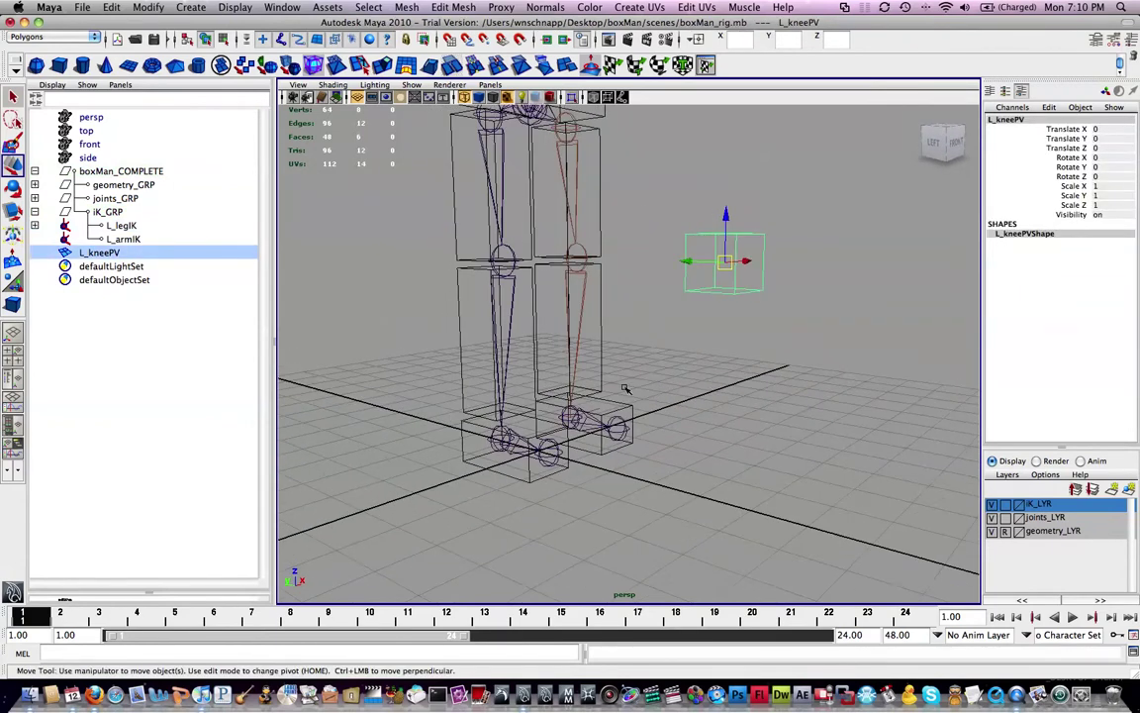
pyautogui.click(584, 413)
pyautogui.moveTo(572, 373); pyautogui.dragTo(683, 328)
# Move the L_kneePV cube freely to test its effect on the bent left knee, and undo each move.
pyautogui.click(727, 237)
pyautogui.moveTo(831, 219); pyautogui.dragTo(736, 249)
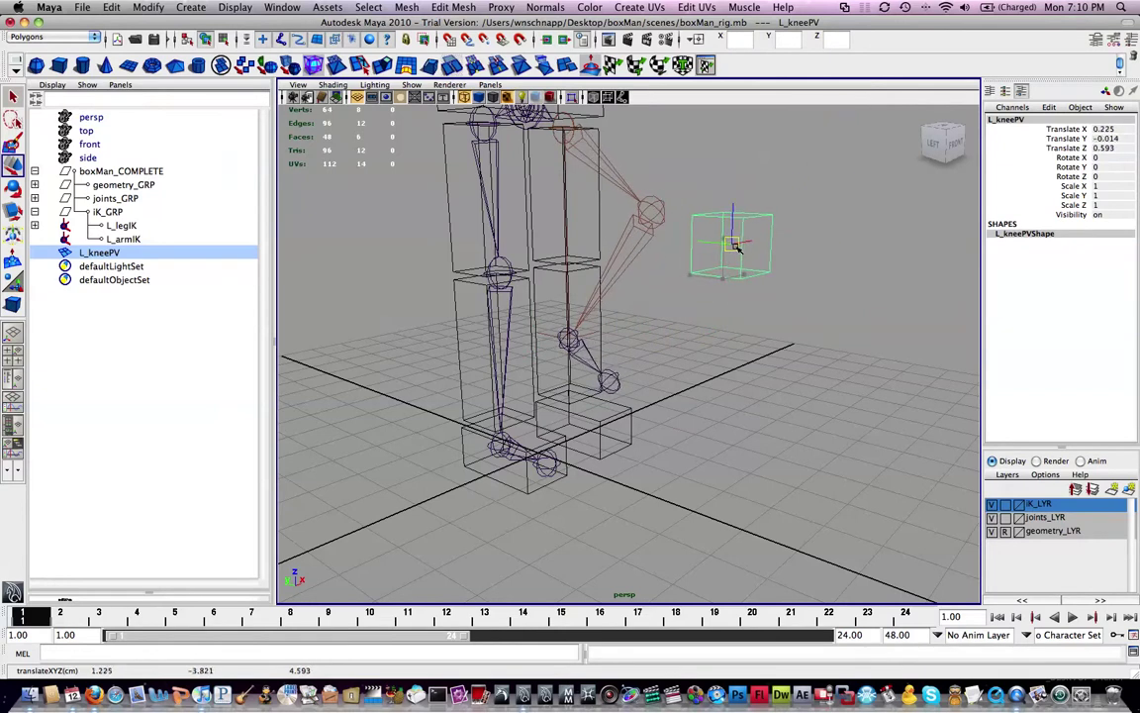
pyautogui.press('z')
pyautogui.click(606, 330)
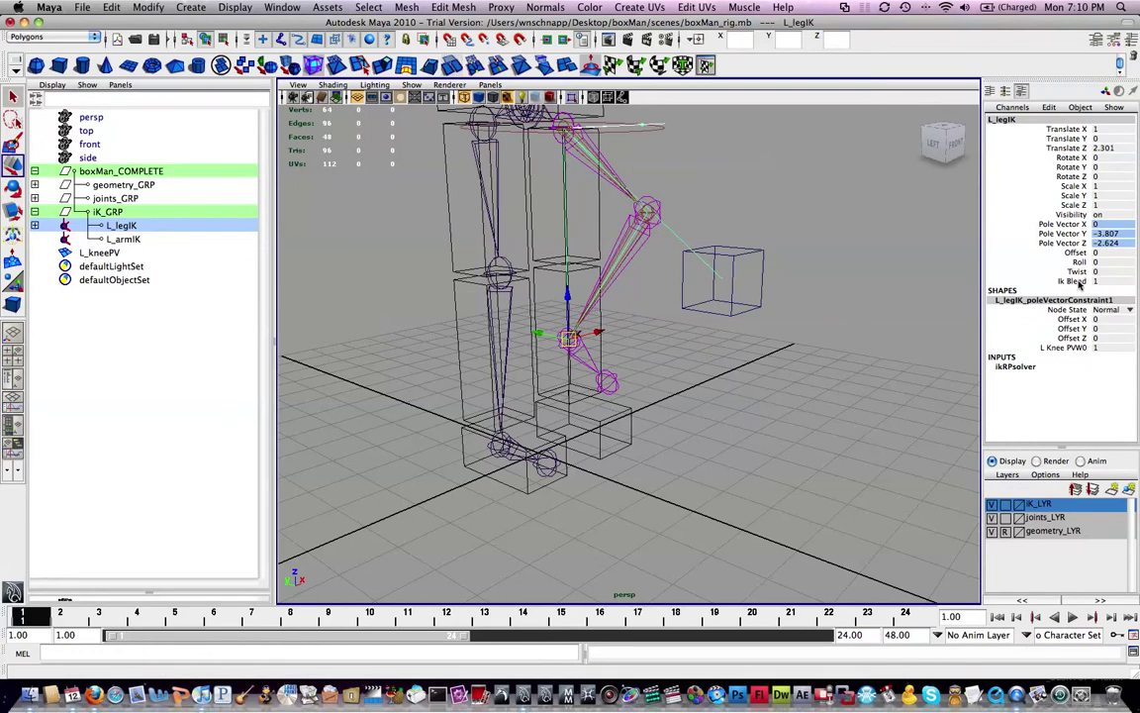
pyautogui.click(742, 255)
pyautogui.click(746, 251)
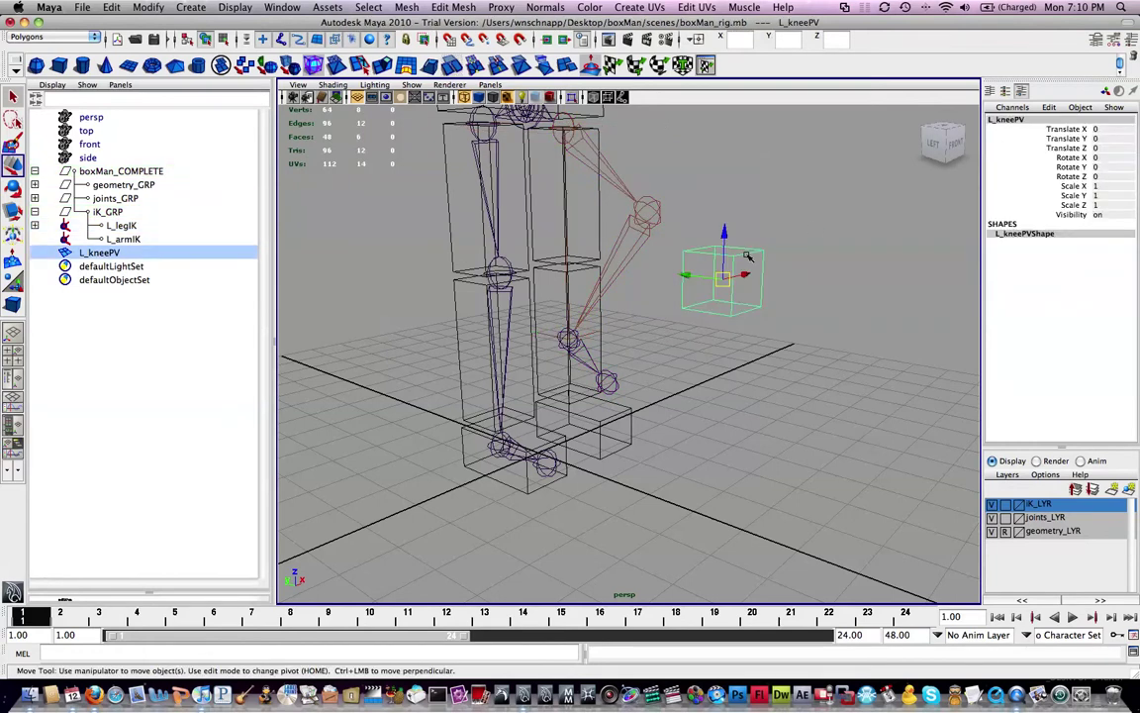
pyautogui.moveTo(724, 285)
pyautogui.mouseDown()
pyautogui.moveTo(696, 292)
pyautogui.moveTo(681, 314)
pyautogui.moveTo(734, 303)
pyautogui.mouseUp()
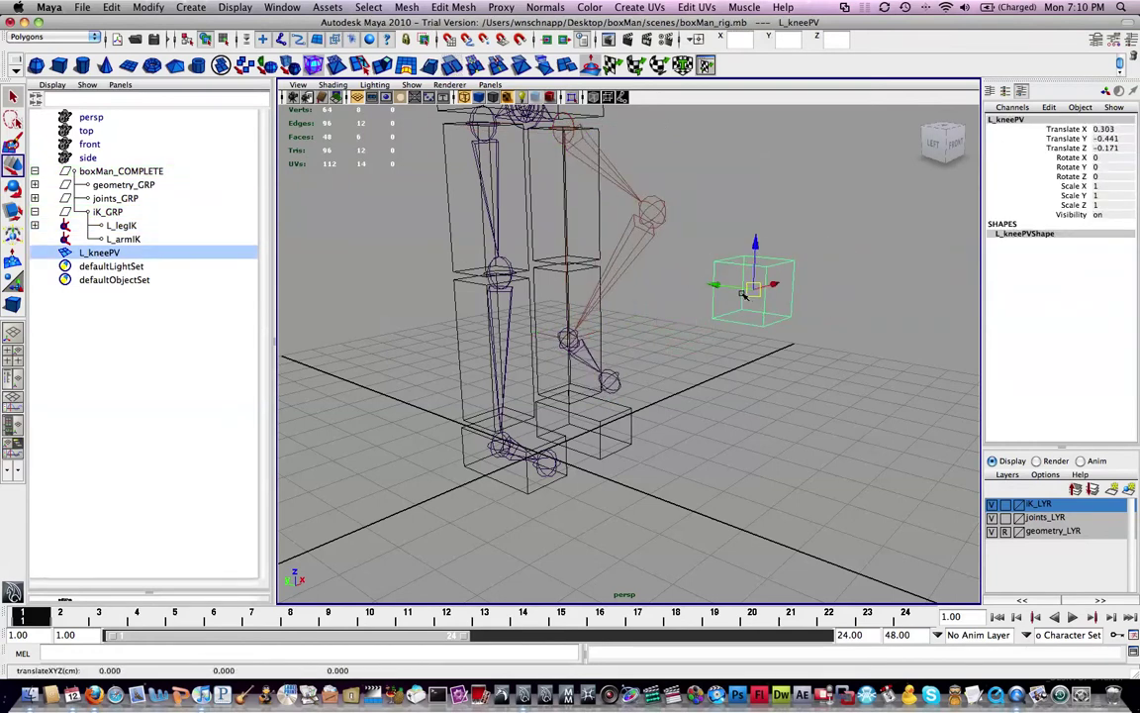
pyautogui.hotkey('ctrl', 'z')
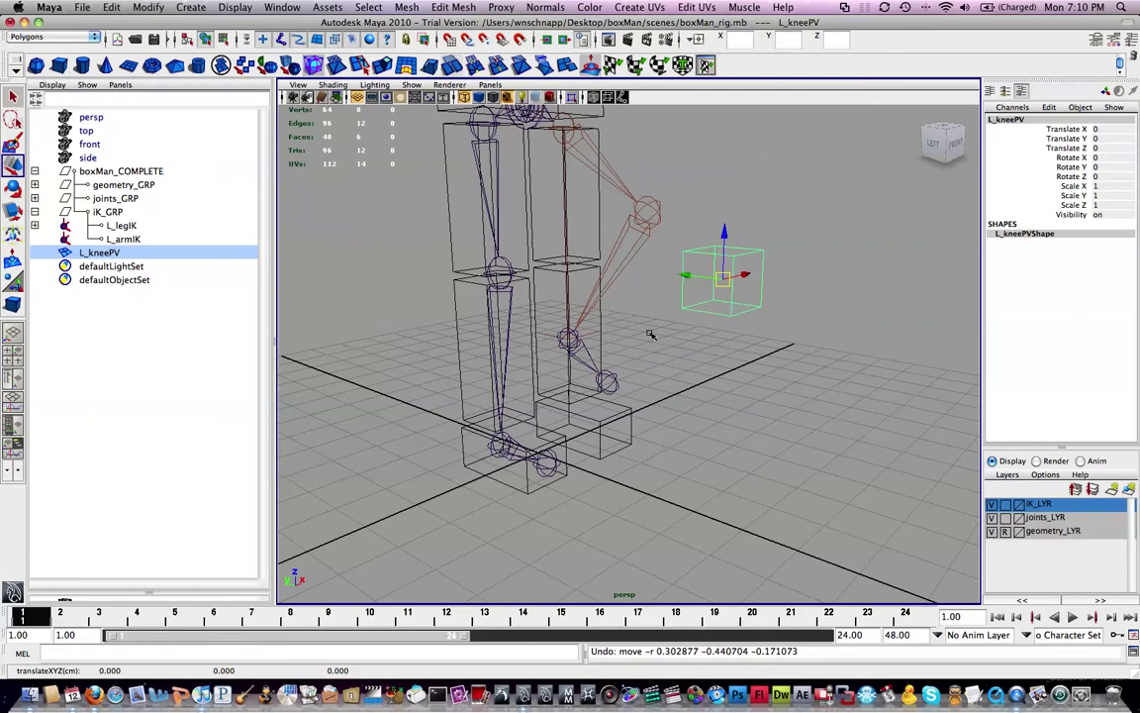
# Undo the upward move of L_legIK.
pyautogui.click(568, 337)
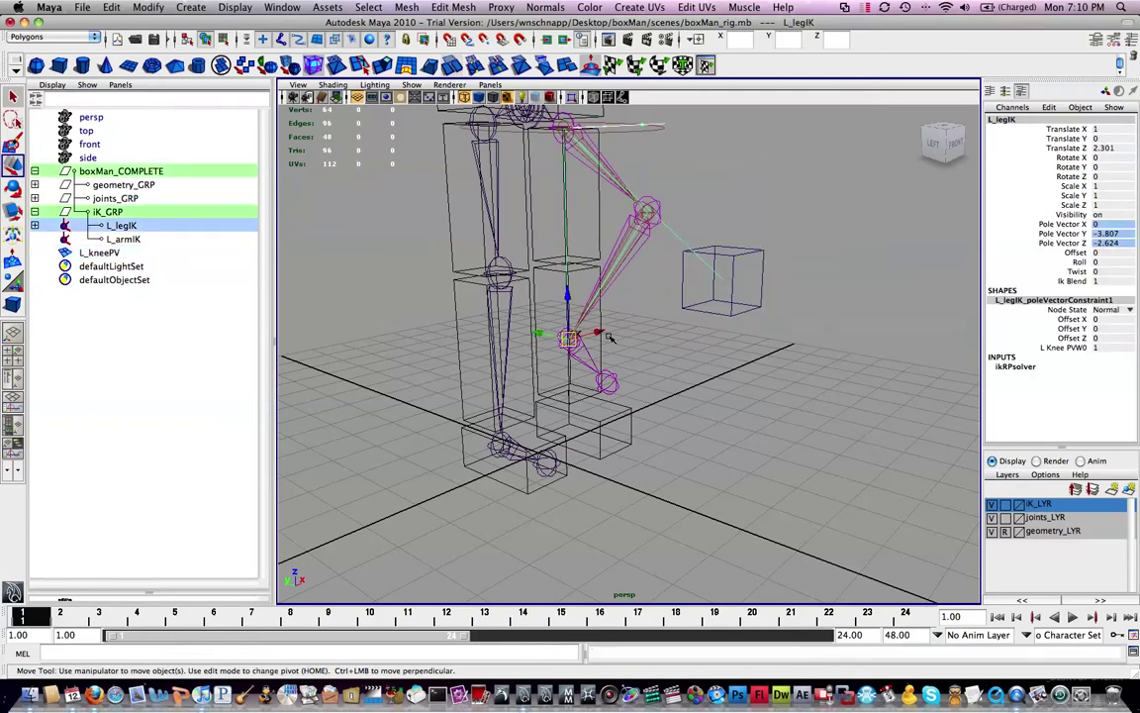
pyautogui.press('z')
pyautogui.press('z')
pyautogui.press('z')
pyautogui.press('z')
pyautogui.press('z')
pyautogui.press('z')
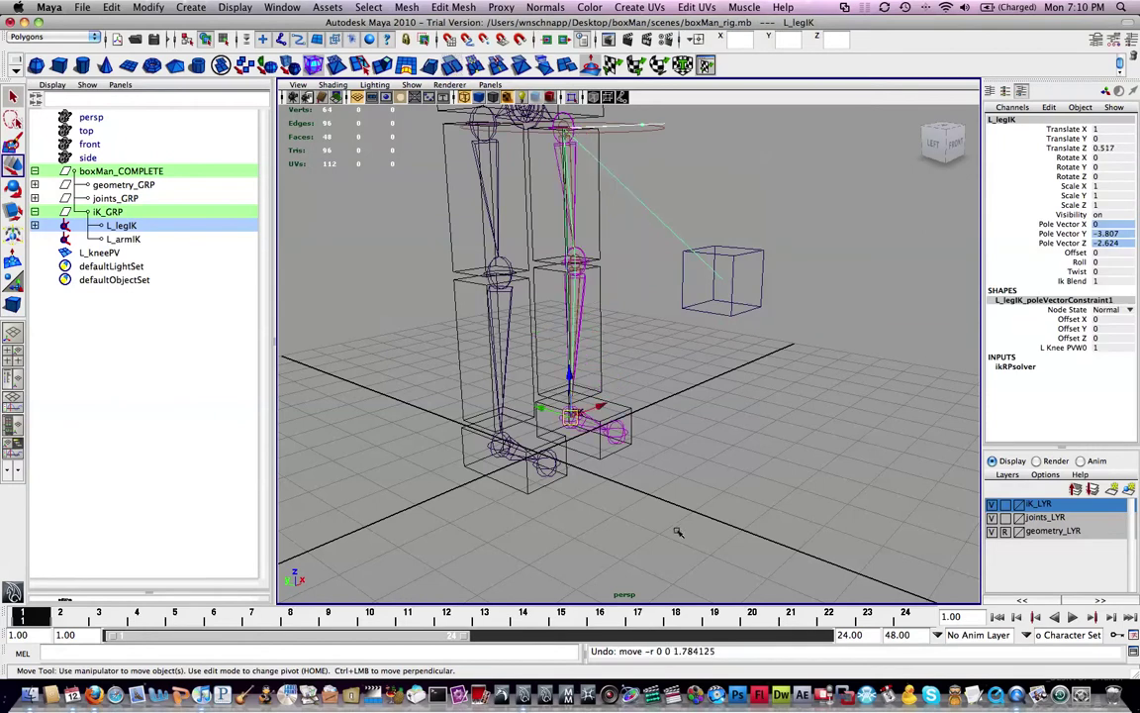
# Save the boxMan_rig.mb scene and activate the Select Tool.
pyautogui.keyDown('alt'); pyautogui.moveTo(650, 405); pyautogui.dragTo(693, 395); pyautogui.keyUp('alt')
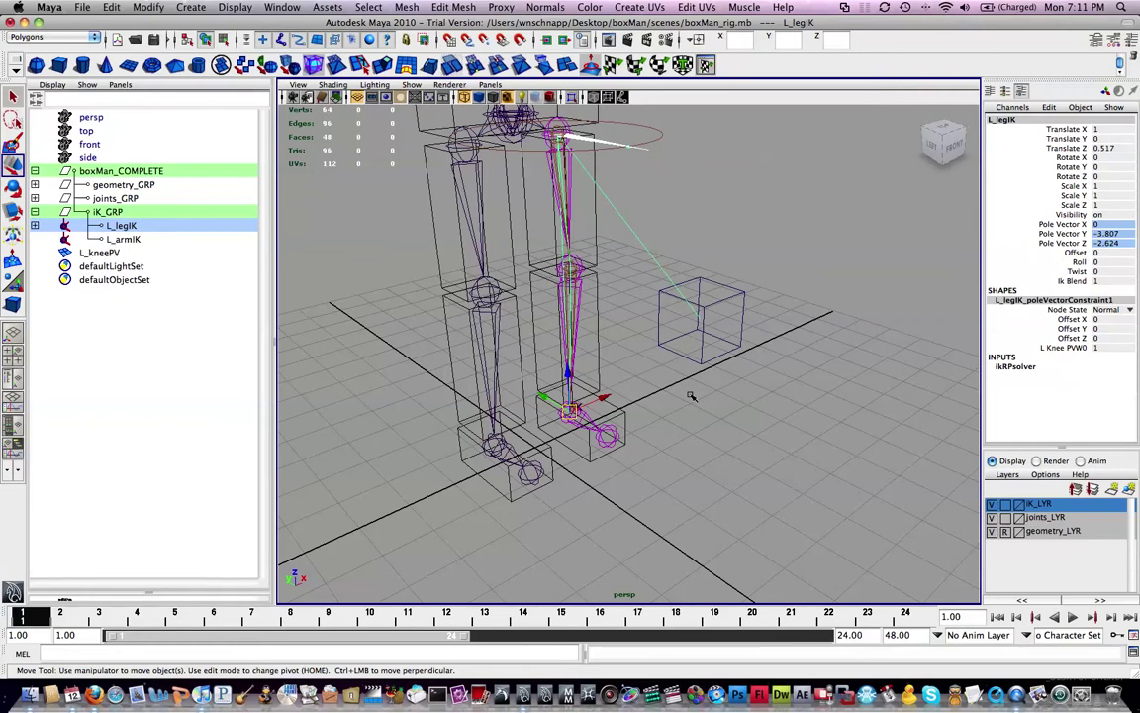
pyautogui.press('super+s')
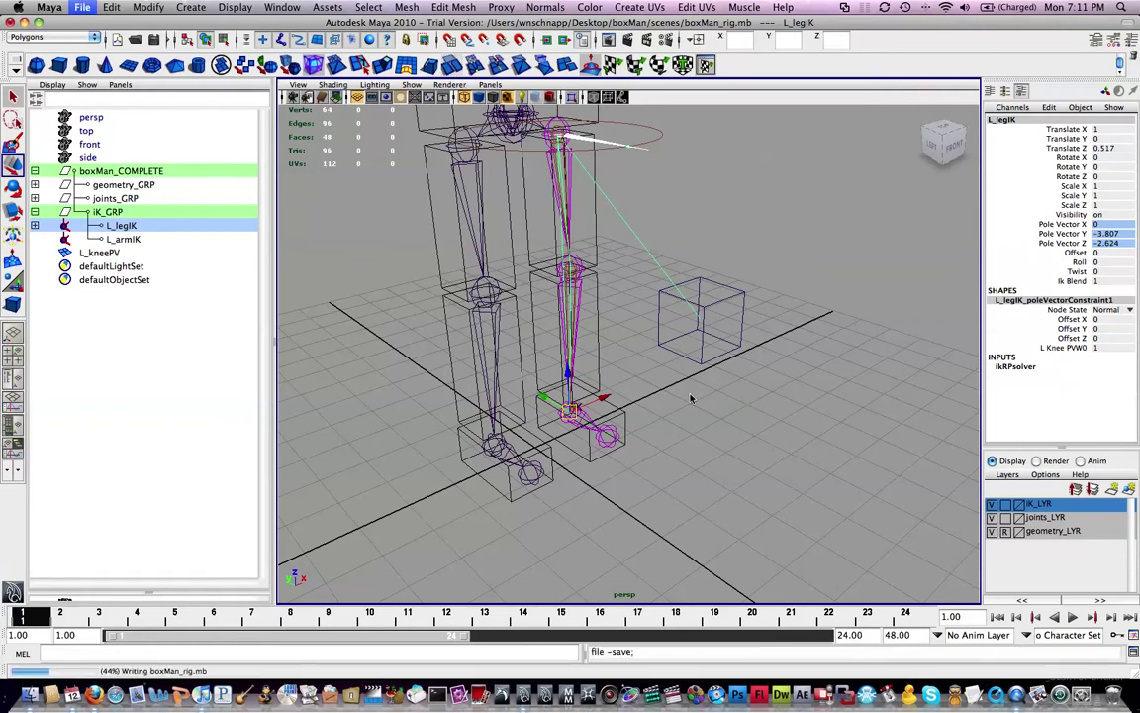
pyautogui.press('q')
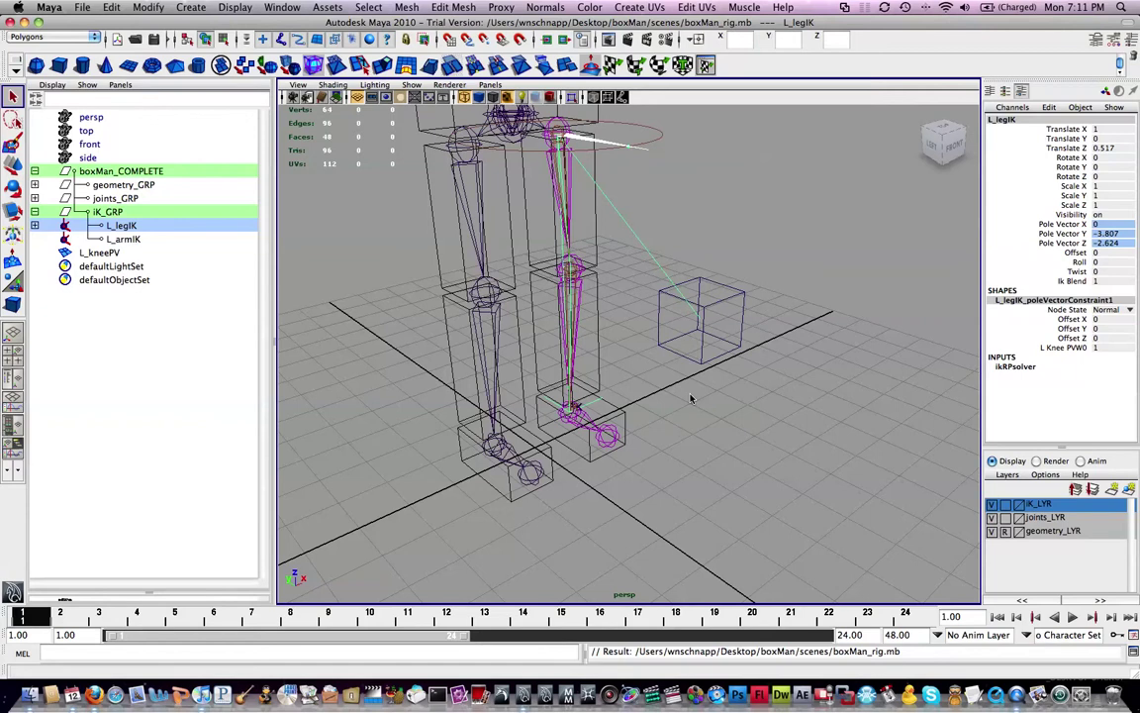
# Delete the L_kneePV cube and the L_legIK handle.
pyautogui.keyDown('alt'); pyautogui.moveTo(691, 399); pyautogui.dragTo(747, 262); pyautogui.keyUp('alt')
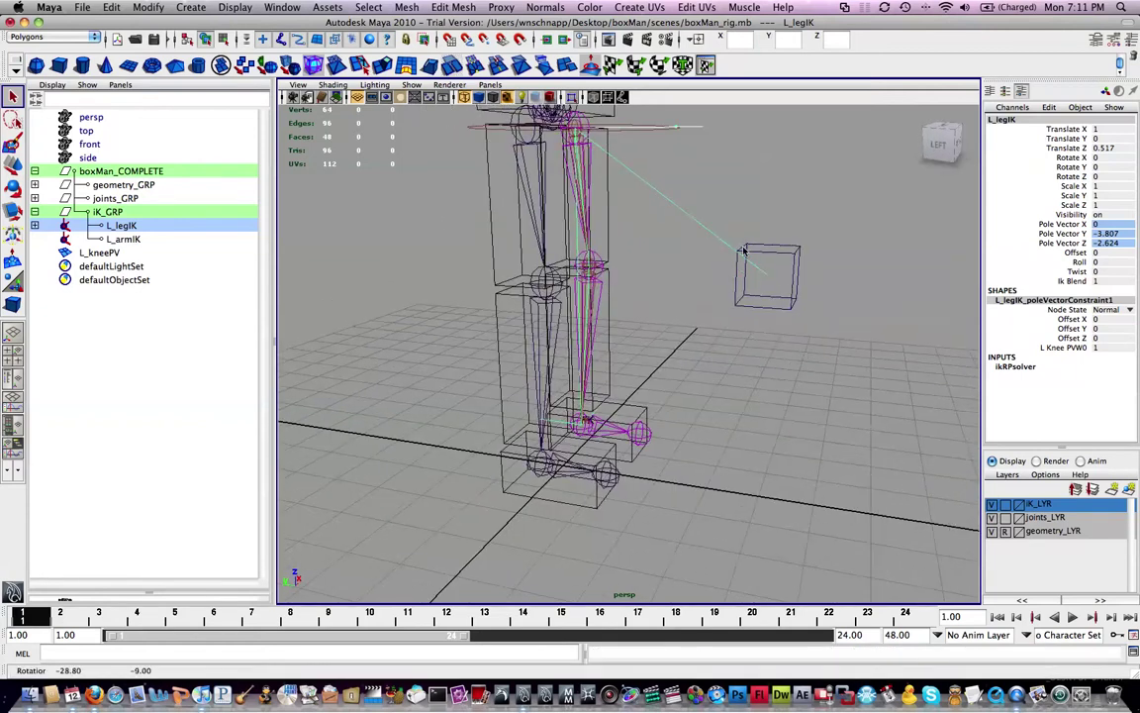
pyautogui.click(752, 307)
pyautogui.keyDown('alt'); pyautogui.moveTo(743, 207); pyautogui.dragTo(744, 285); pyautogui.keyUp('alt')
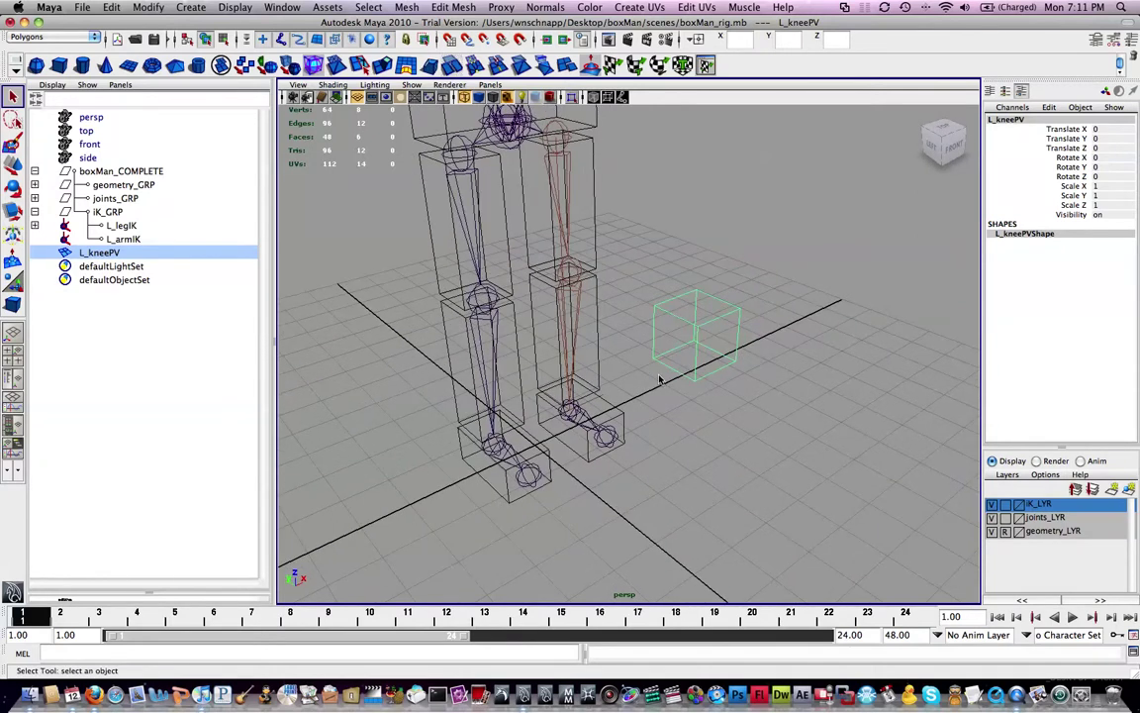
pyautogui.press('Delete')
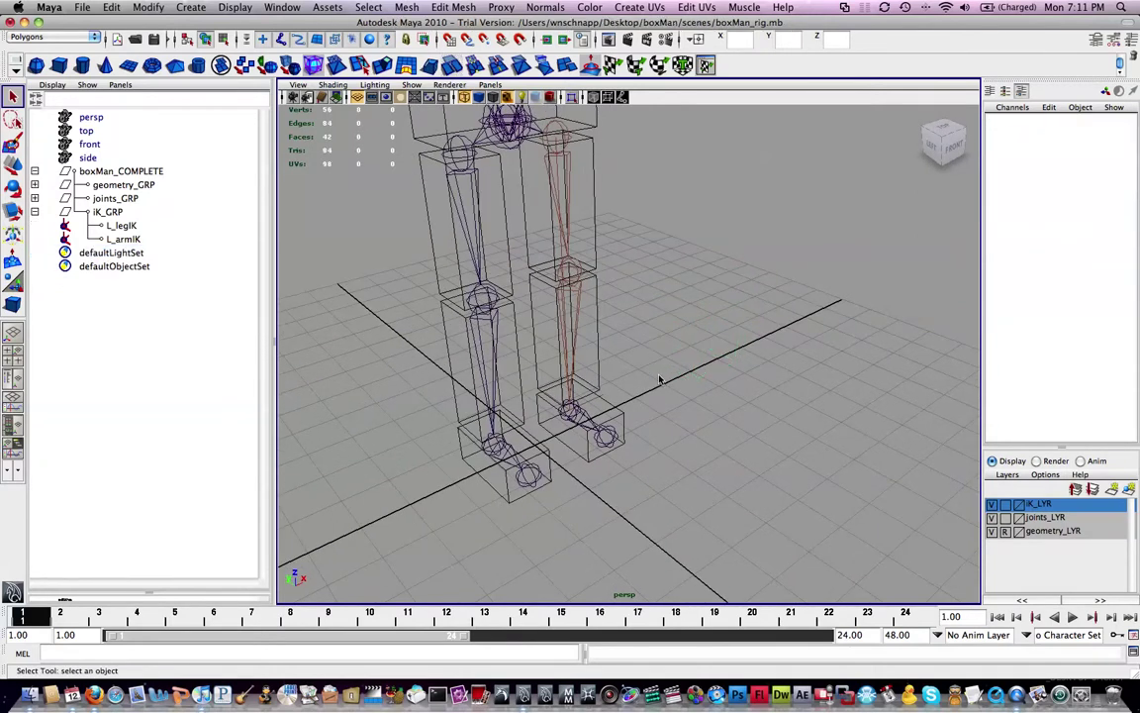
pyautogui.click(592, 404)
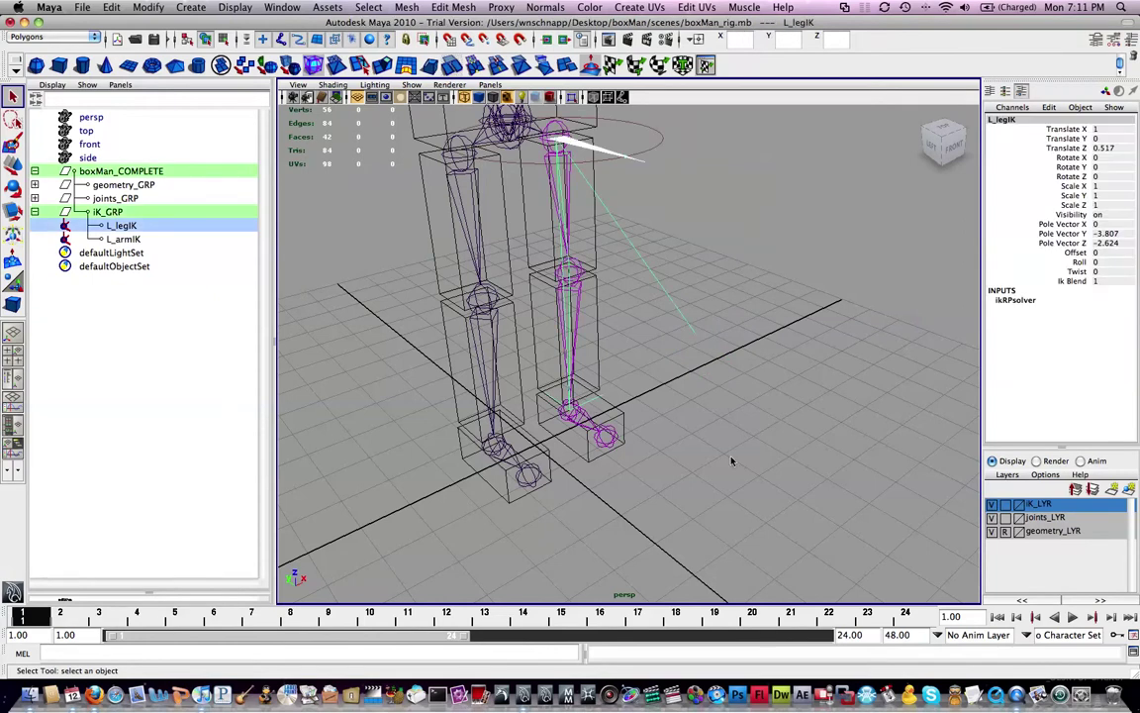
pyautogui.press('Delete')
# Create an IK handle with the ikRPsolver from the L_thigh joint to the left ankle joint.
pyautogui.press('y')
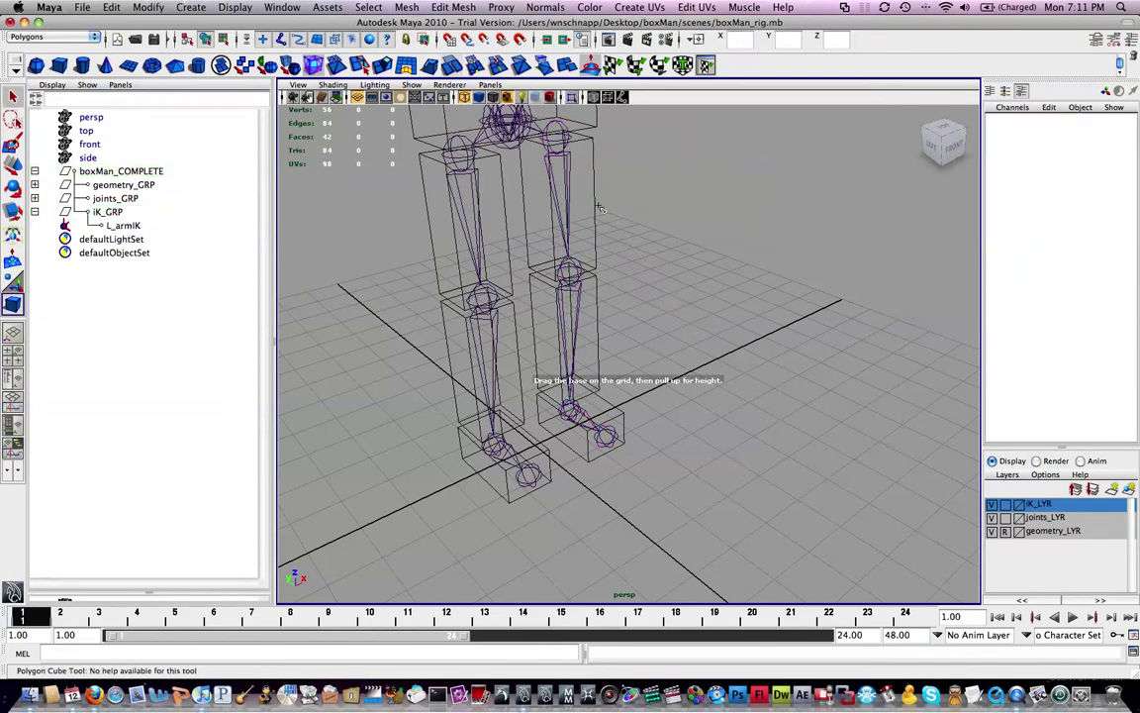
pyautogui.press('space')
pyautogui.click(683, 234)
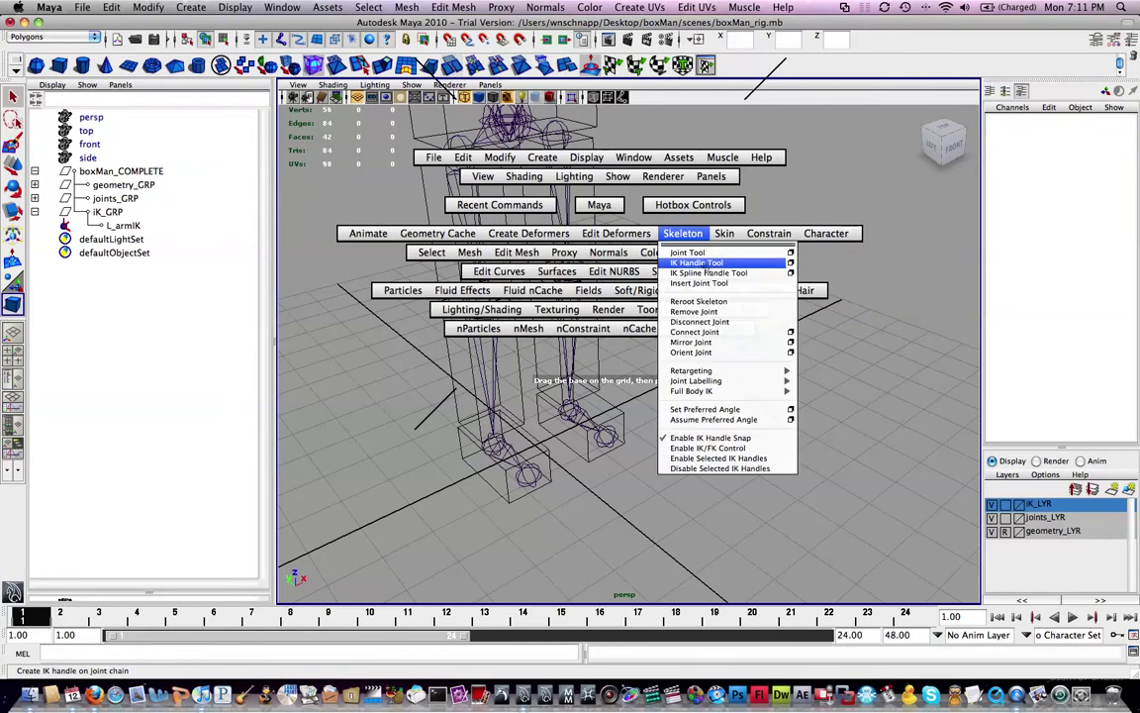
pyautogui.click(791, 262)
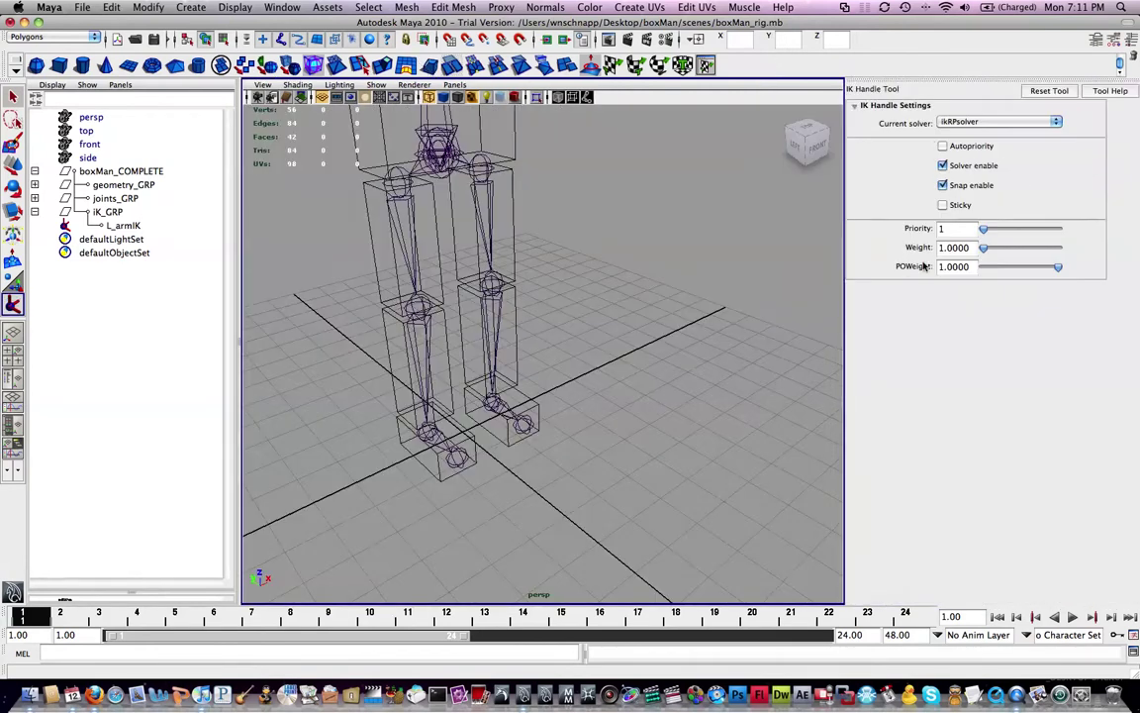
pyautogui.keyDown('alt'); pyautogui.moveTo(544, 317); pyautogui.dragTo(594, 317, button='right'); pyautogui.keyUp('alt')
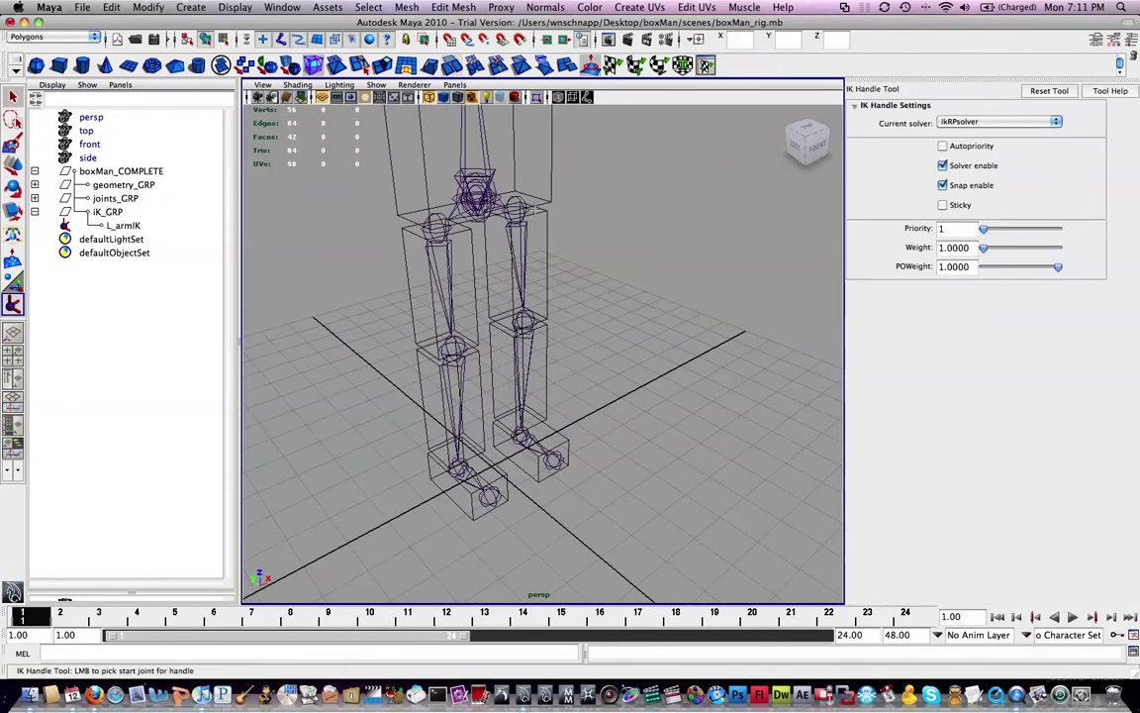
pyautogui.click(521, 287)
pyautogui.keyDown('alt'); pyautogui.moveTo(581, 311); pyautogui.dragTo(557, 388); pyautogui.keyUp('alt')
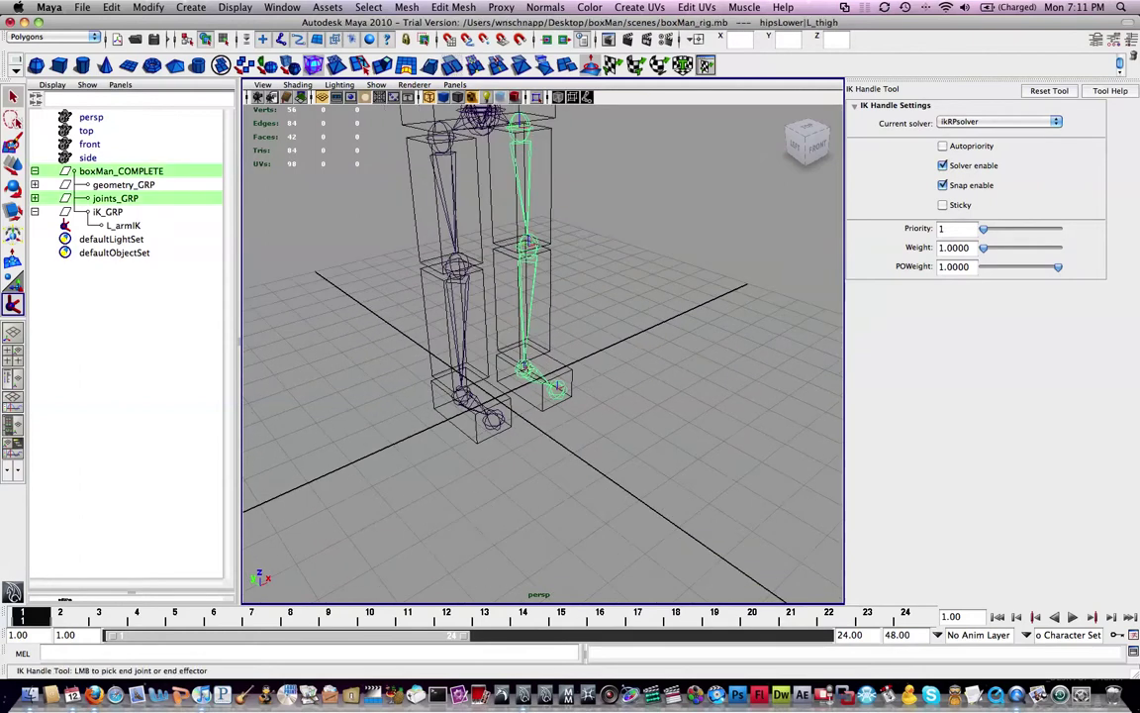
pyautogui.click(557, 388)
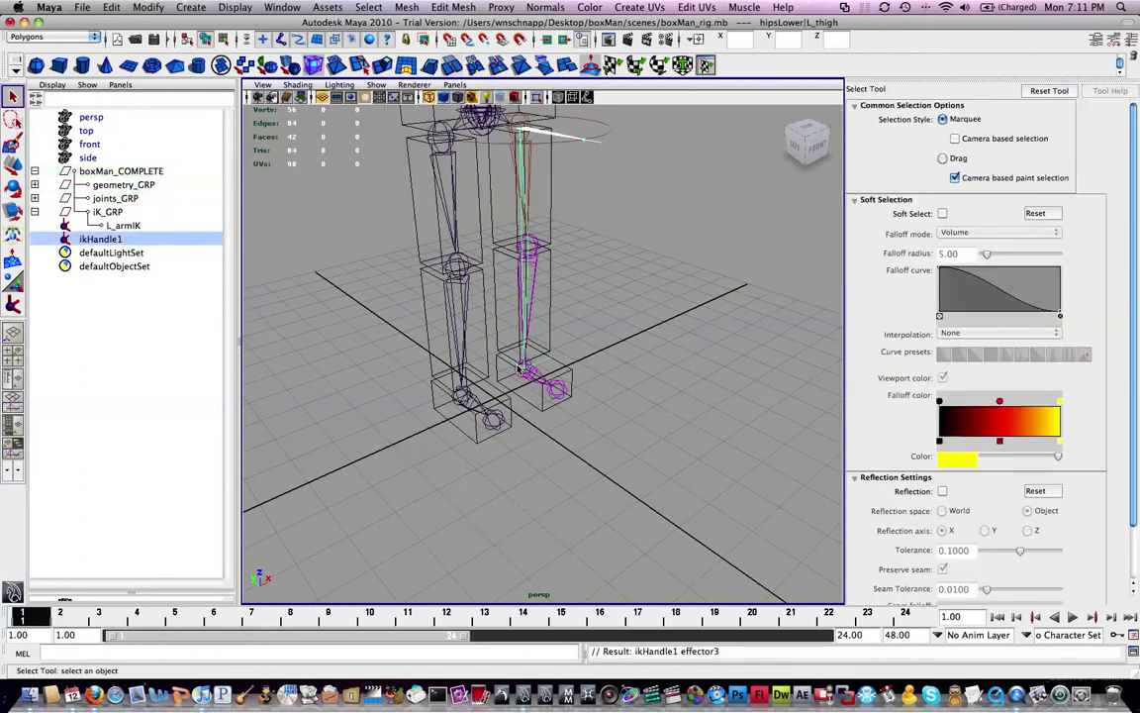
# Rename ikHandle1 as L_legIK and parent it under iK_GRP.
pyautogui.doubleClick(91, 238)
pyautogui.keyDown('alt'); pyautogui.moveTo(418, 244); pyautogui.dragTo(449, 302); pyautogui.keyUp('alt')
pyautogui.keyDown('alt'); pyautogui.moveTo(260, 210); pyautogui.dragTo(448, 254, button='right'); pyautogui.keyUp('alt')
pyautogui.keyDown('alt'); pyautogui.moveTo(448, 254); pyautogui.dragTo(410, 234); pyautogui.keyUp('alt')
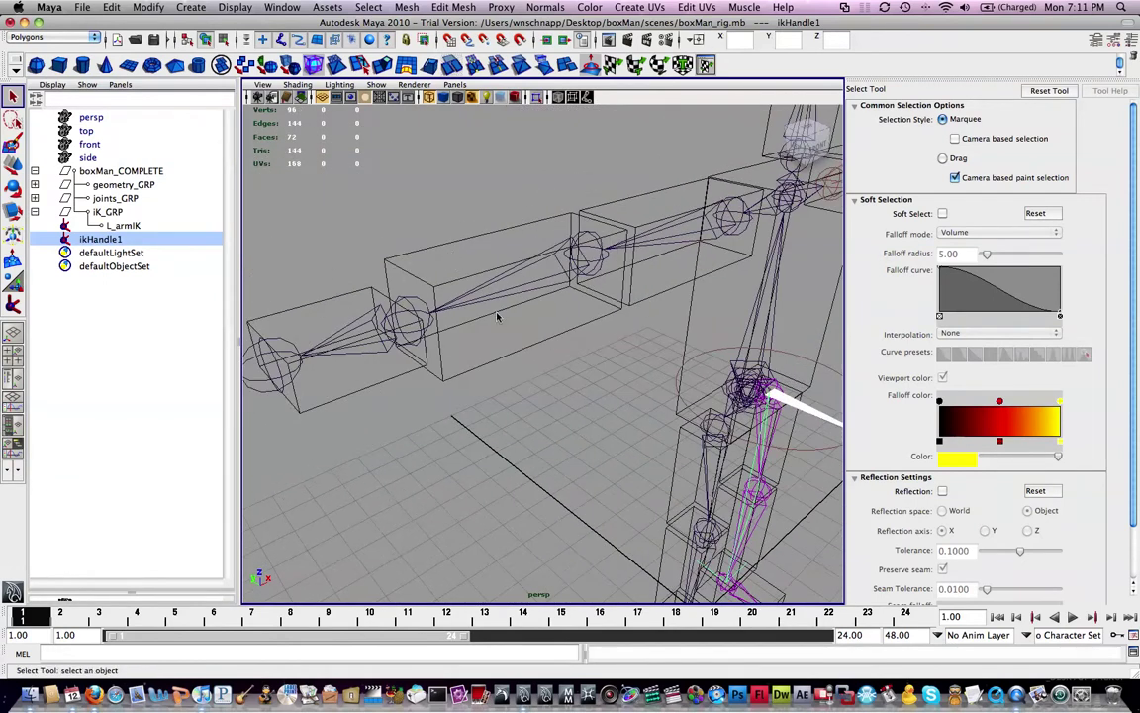
pyautogui.moveTo(524, 305)
pyautogui.keyDown('alt'); pyautogui.mouseDown()
pyautogui.moveTo(579, 314)
pyautogui.moveTo(517, 290)
pyautogui.mouseUp(); pyautogui.keyUp('alt')
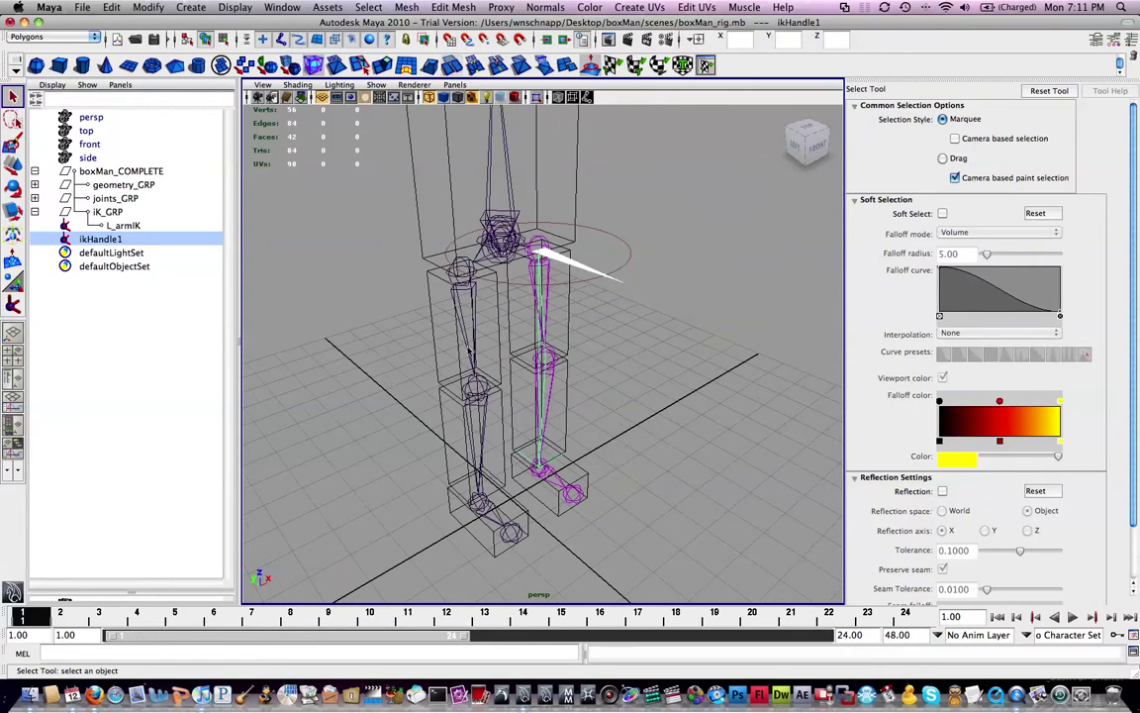
pyautogui.doubleClick(113, 237)
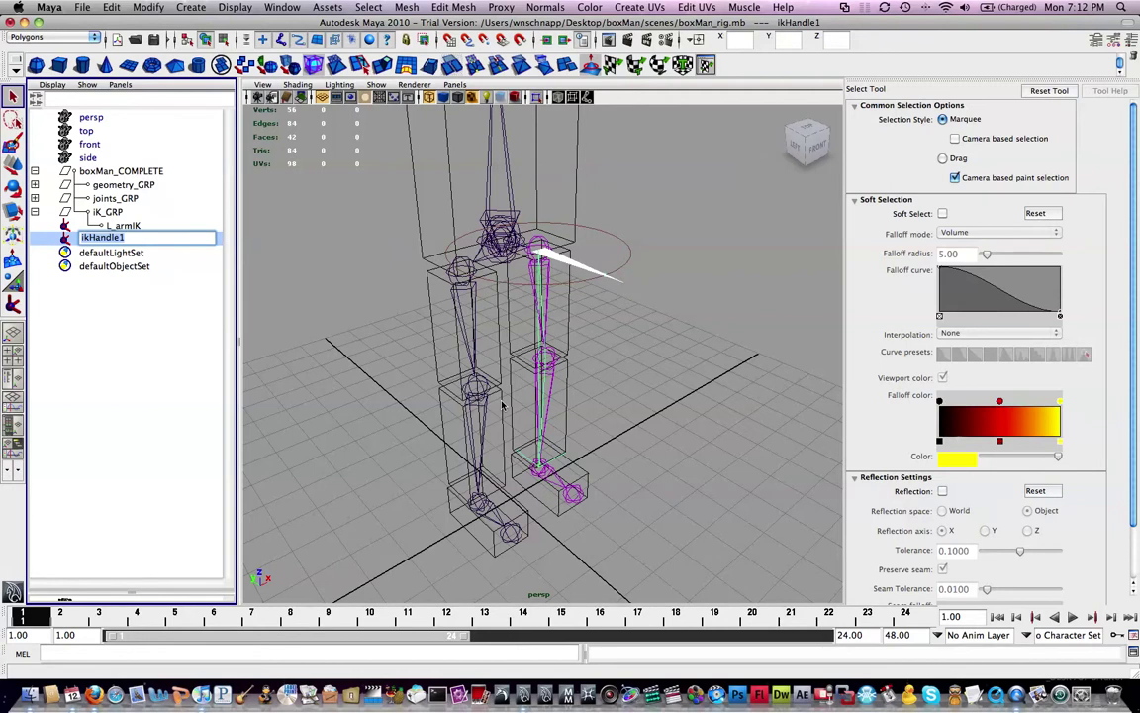
pyautogui.write('L')
pyautogui.write('arm')
pyautogui.press('Return')
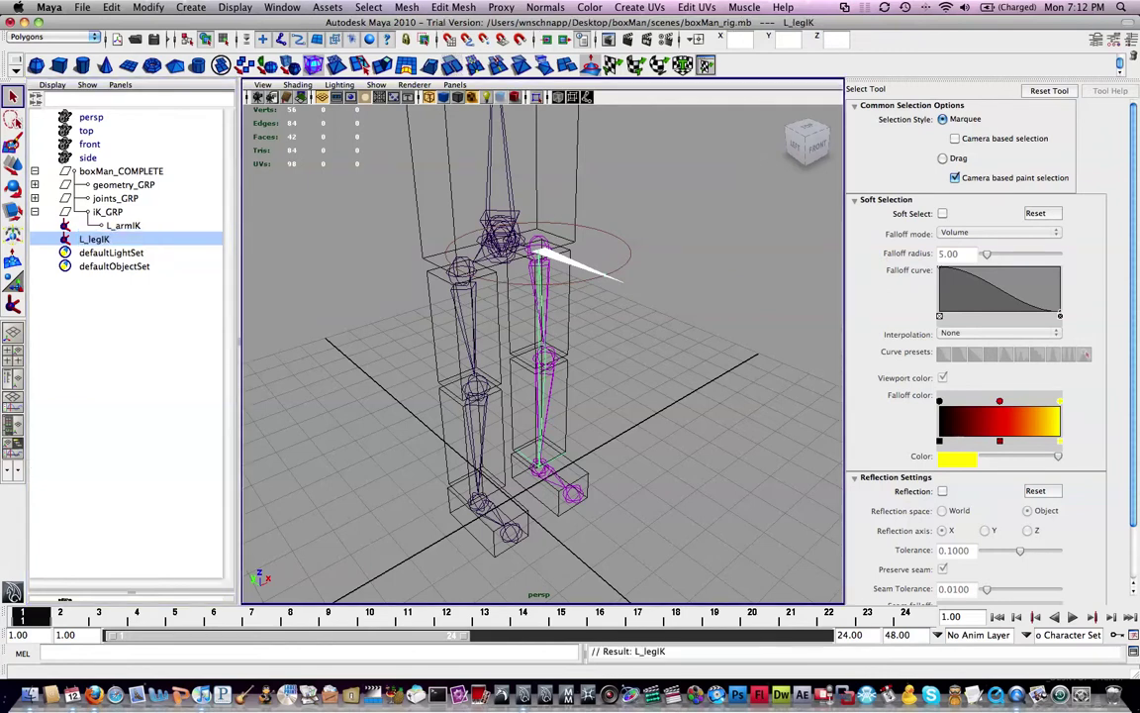
pyautogui.moveTo(94, 238); pyautogui.dragTo(107, 211, button='middle')
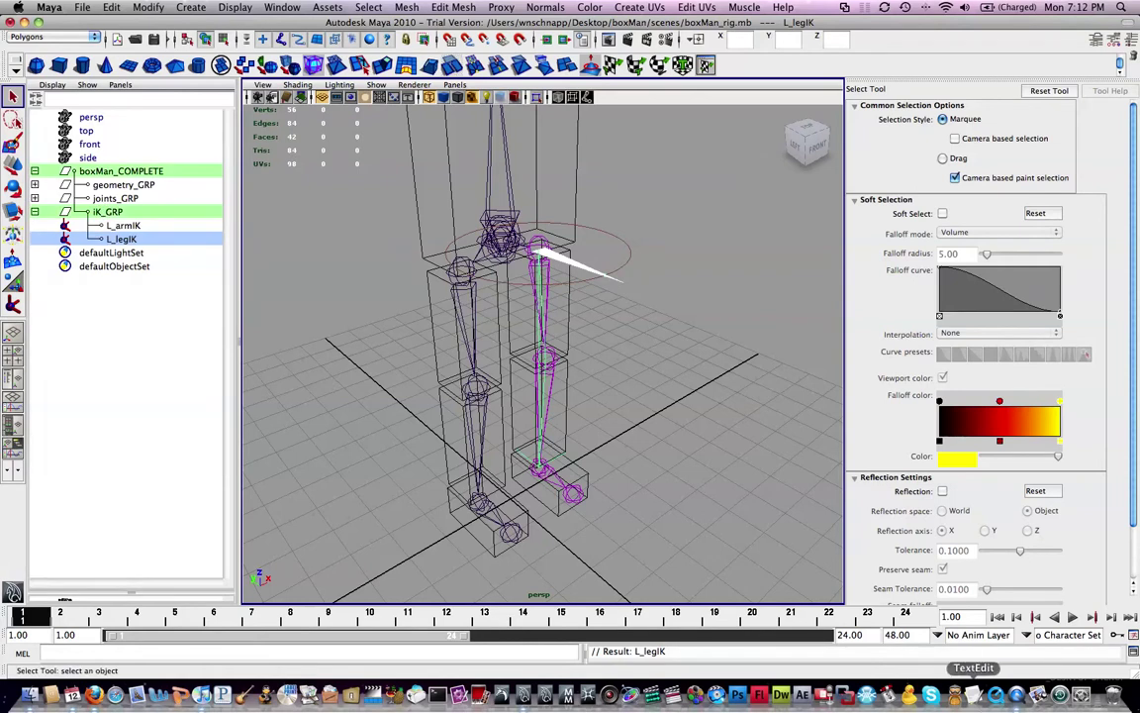
pyautogui.scroll(5, 683, 485)
pyautogui.scroll(-2, 683, 485)
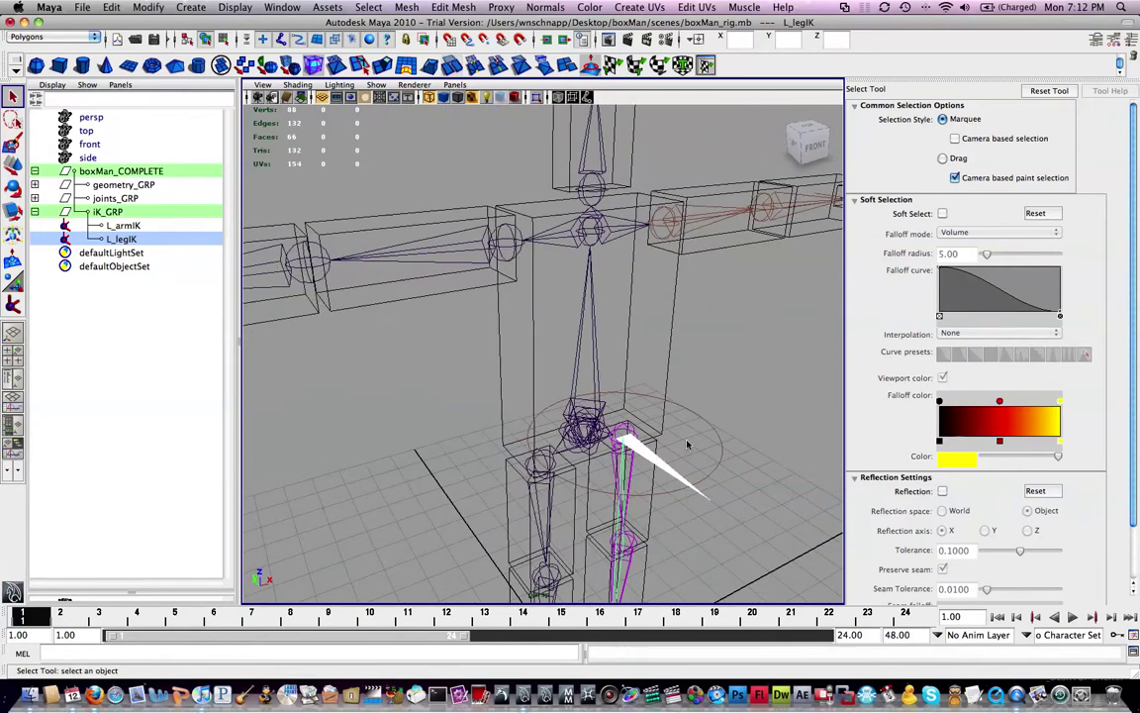
pyautogui.scroll(3, 619, 318)
pyautogui.scroll(-2, 584, 300)
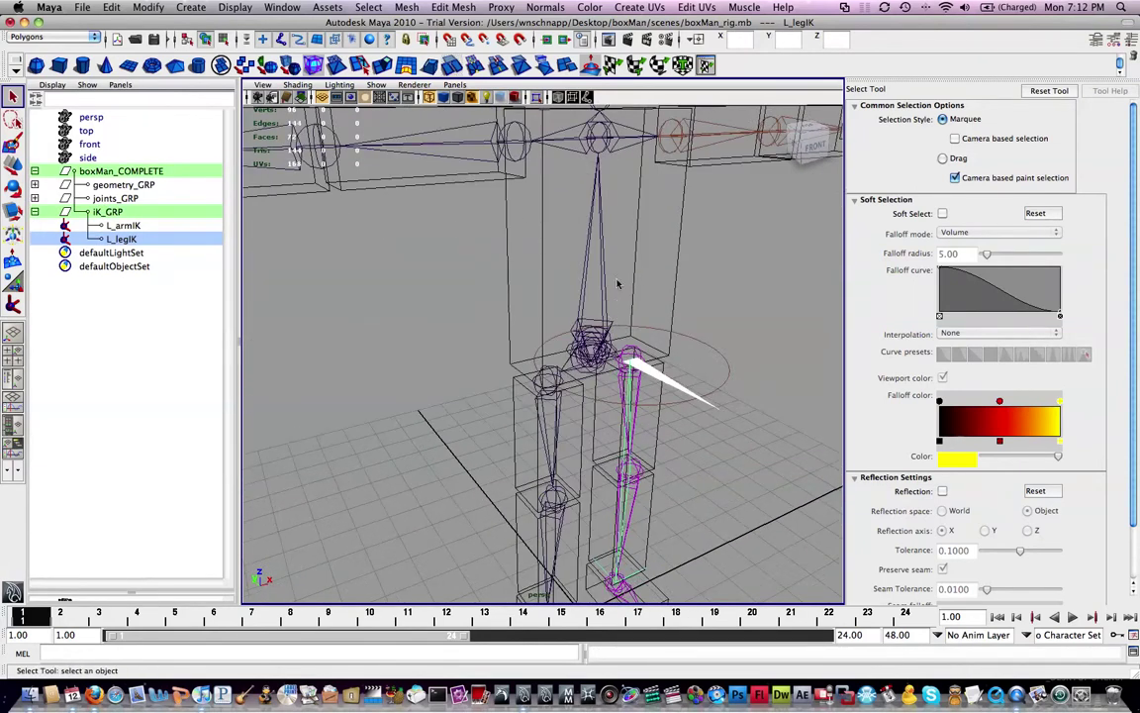
pyautogui.scroll(-3, 577, 283)
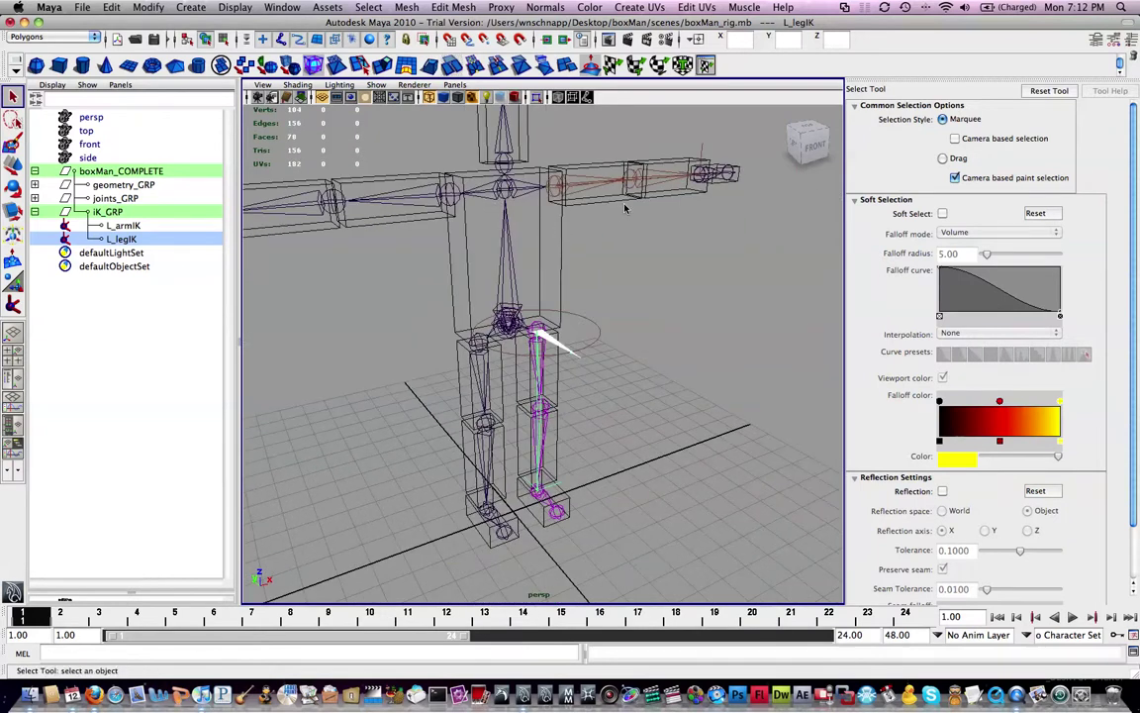
pyautogui.keyDown('alt'); pyautogui.moveTo(621, 144); pyautogui.dragTo(590, 263); pyautogui.keyUp('alt')
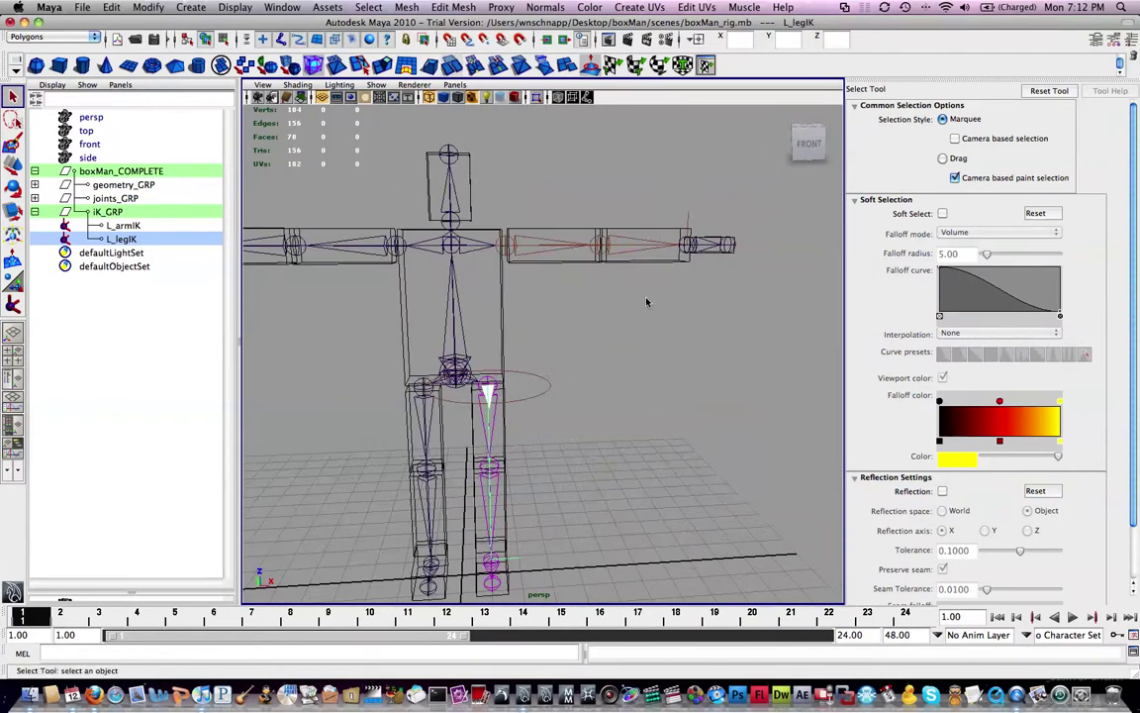